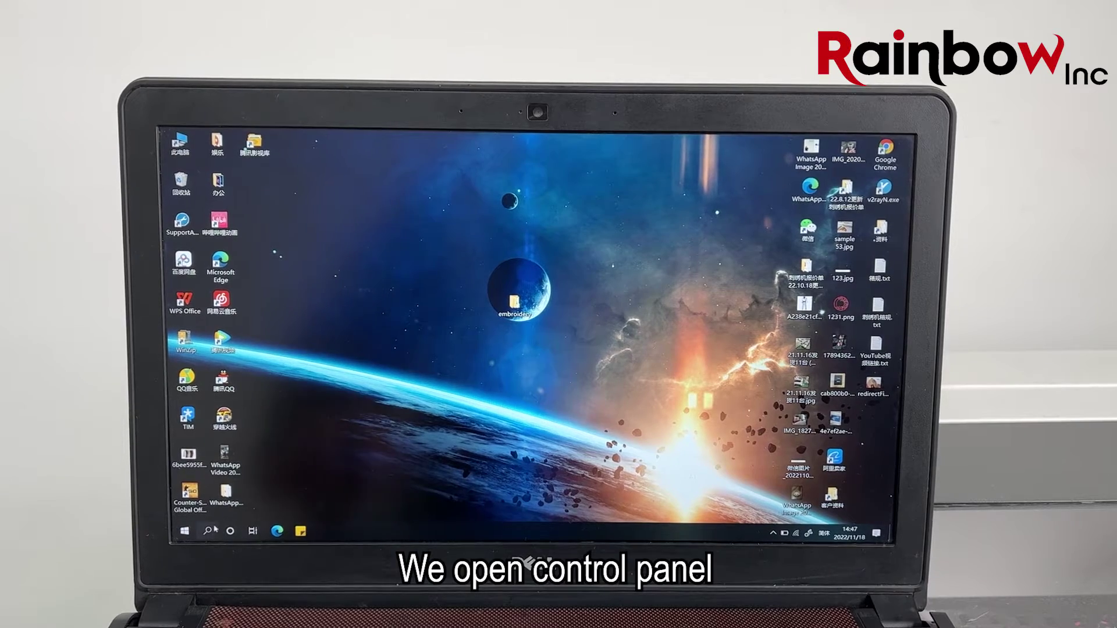
Step: Search for Control Panel and go to Network and Internet, then Network and Sharing Center
click(208, 531)
mouse_move(375, 368)
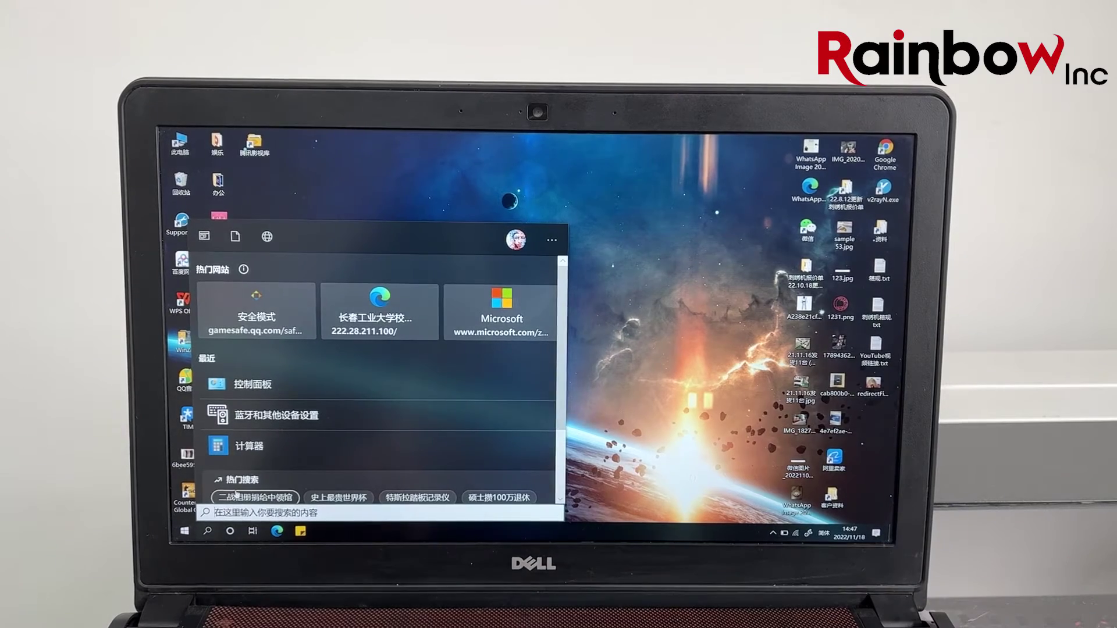
text(control)
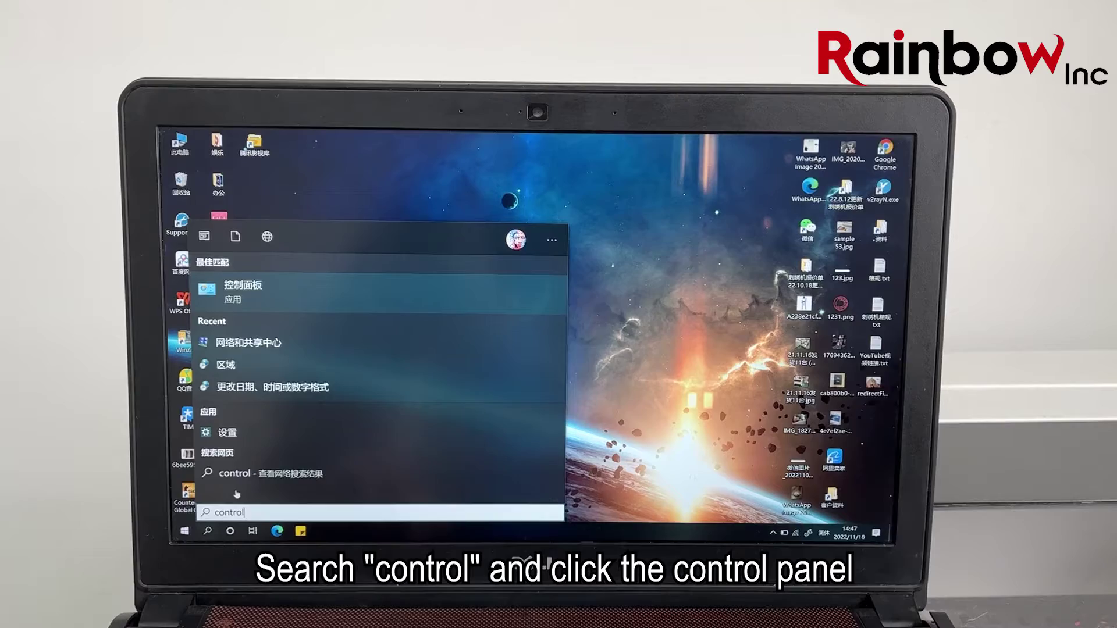
click(296, 292)
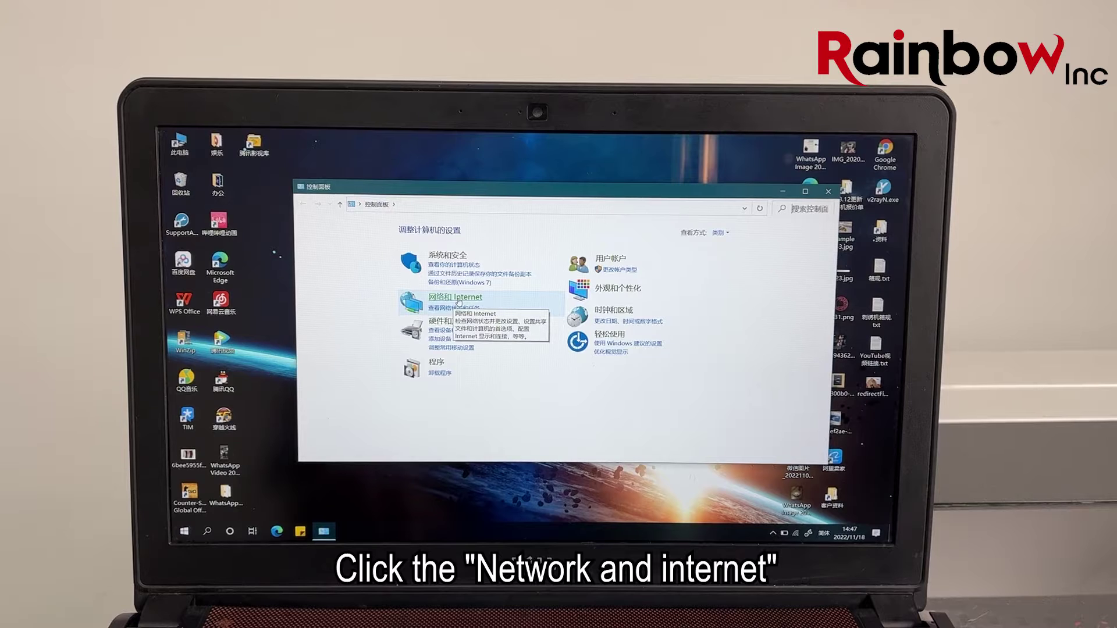
click(459, 302)
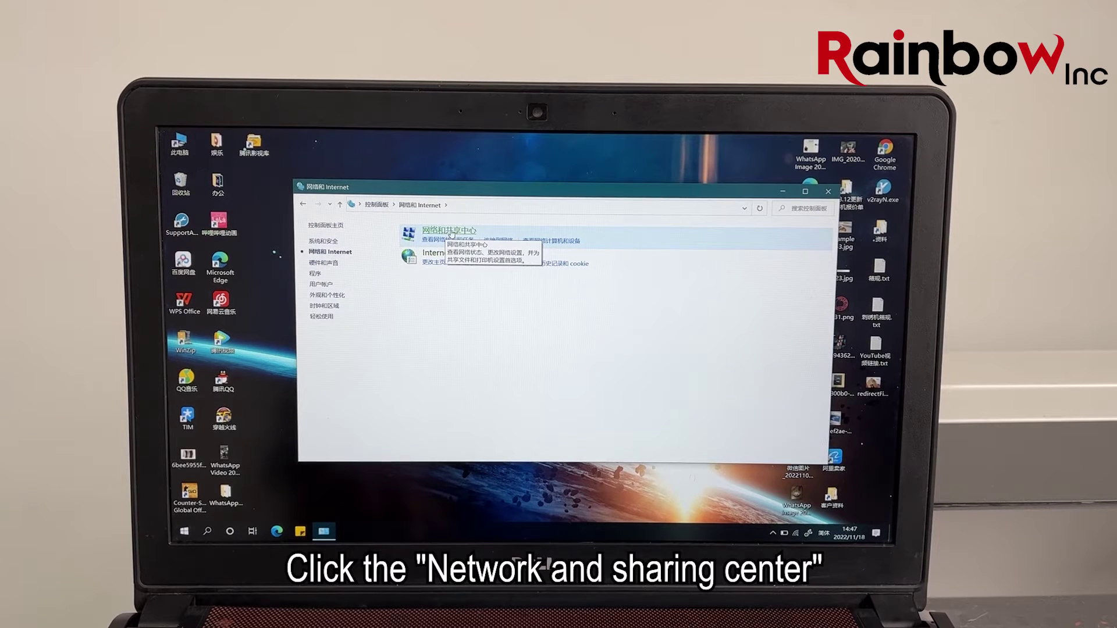
click(456, 233)
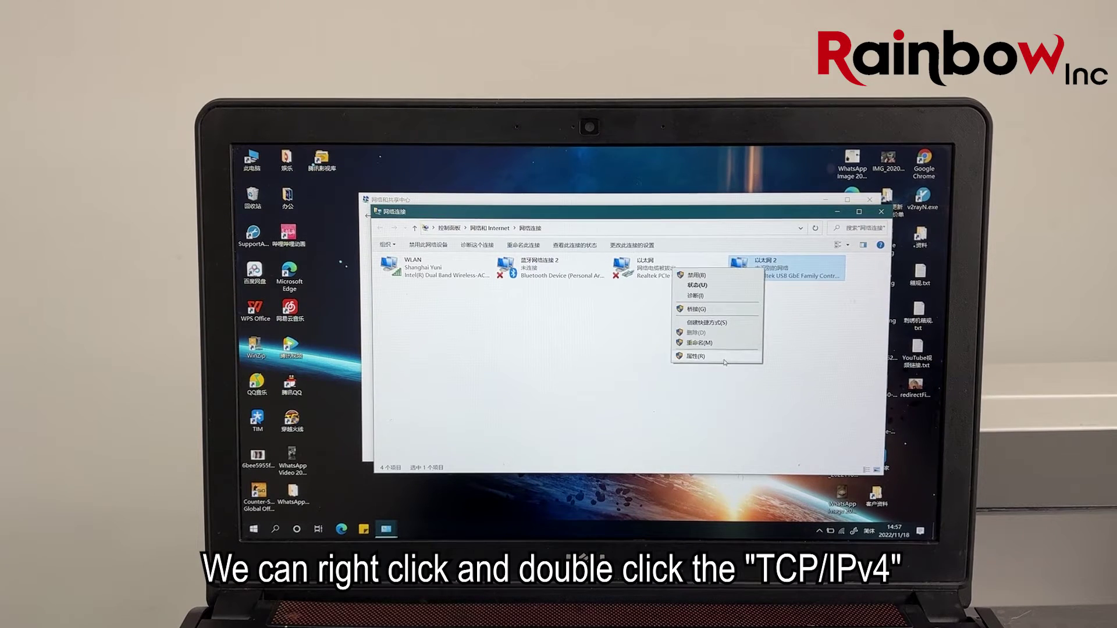
Step: Open the second Ethernet connection's Properties and its Internet Protocol Version 4 settings
click(696, 356)
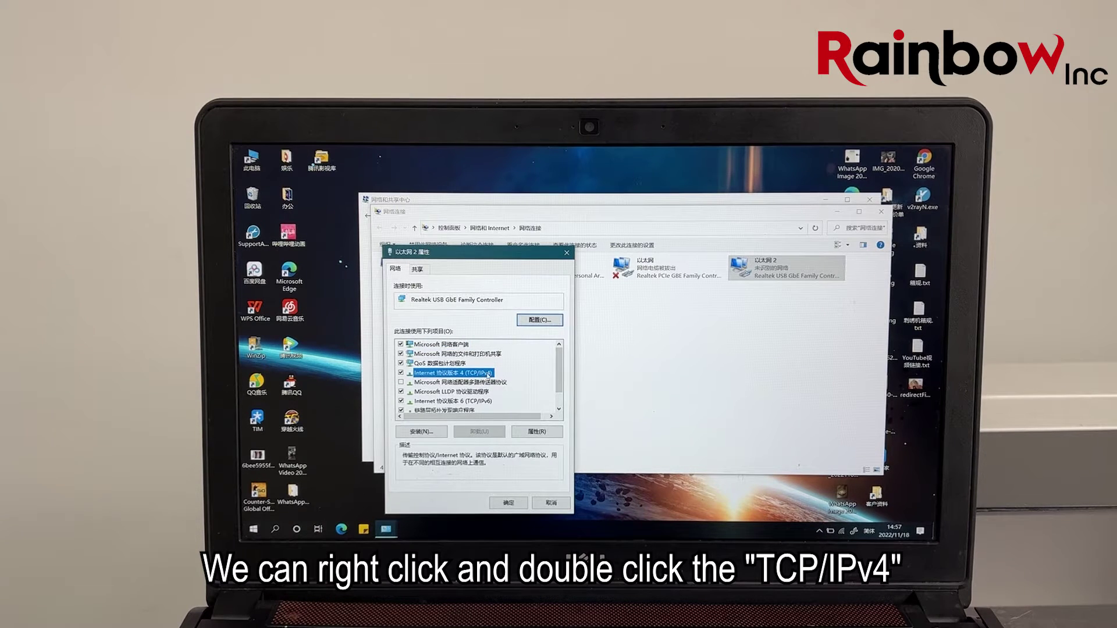
double_click(454, 373)
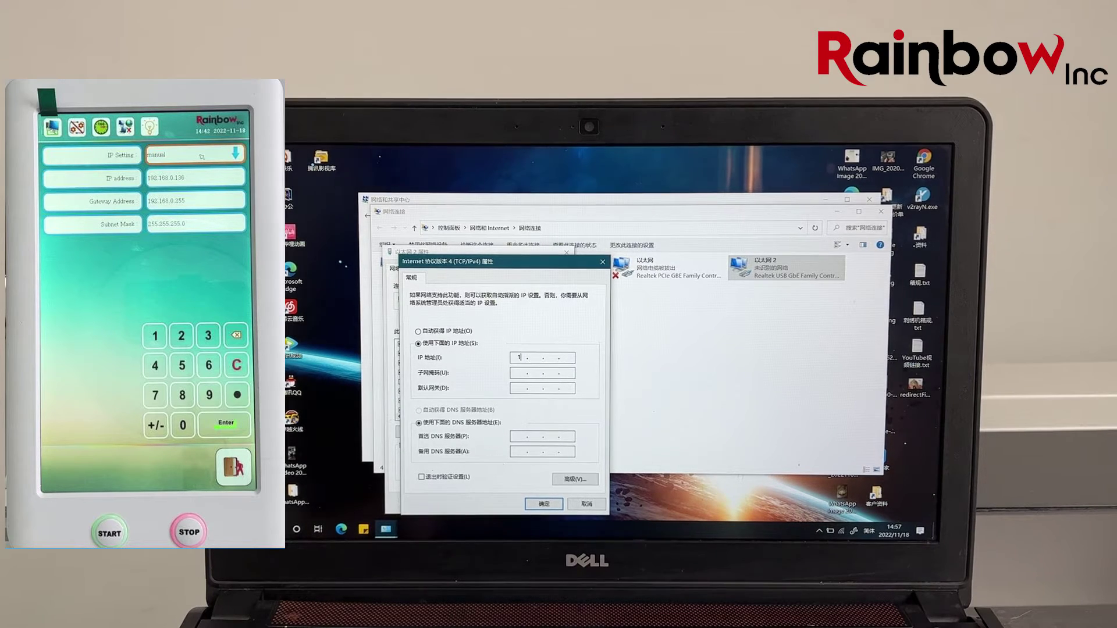
text(92)
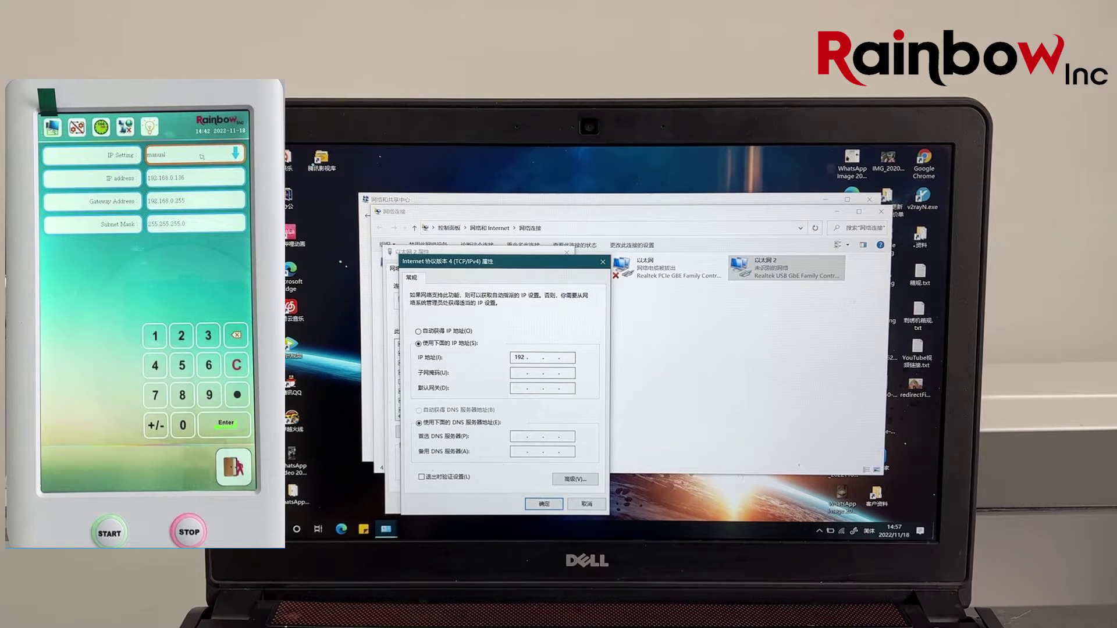
text(680)
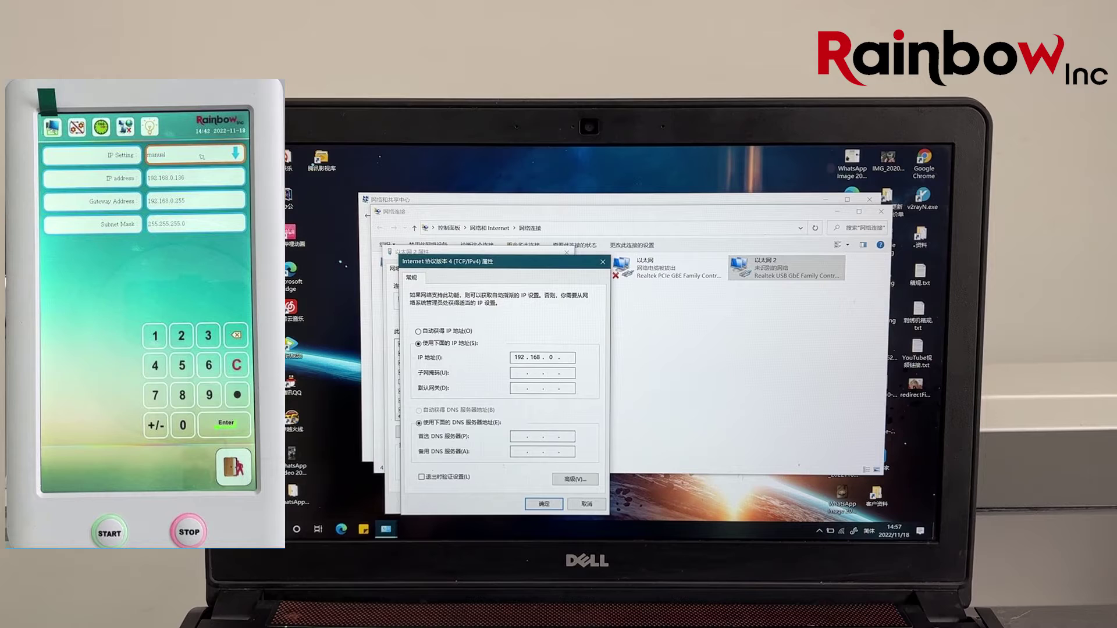
text(.)
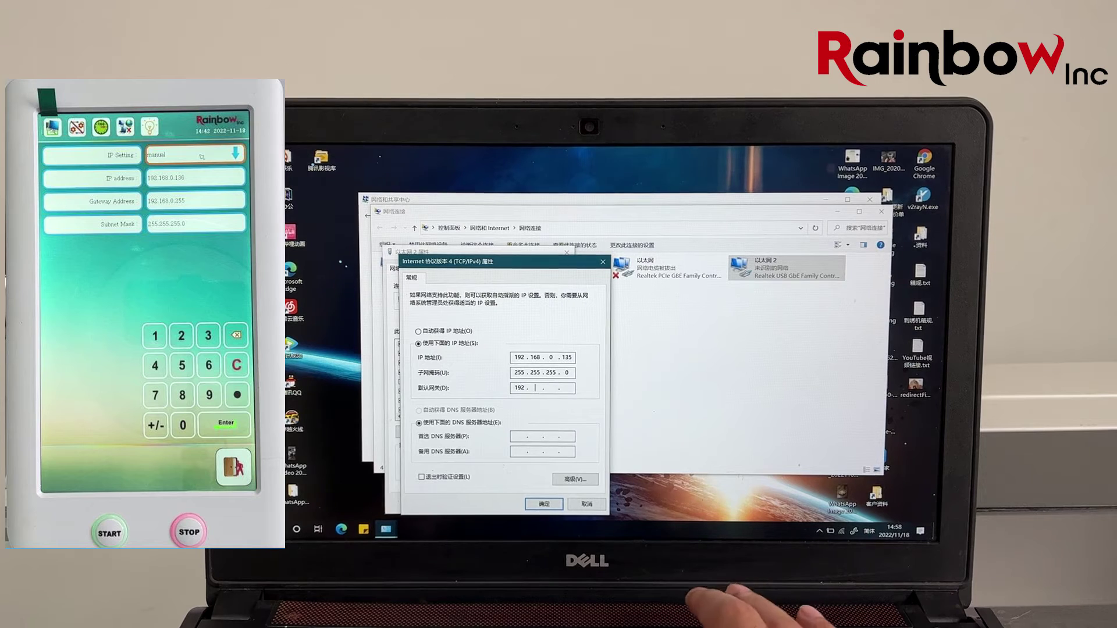
text(92 . 168 . )
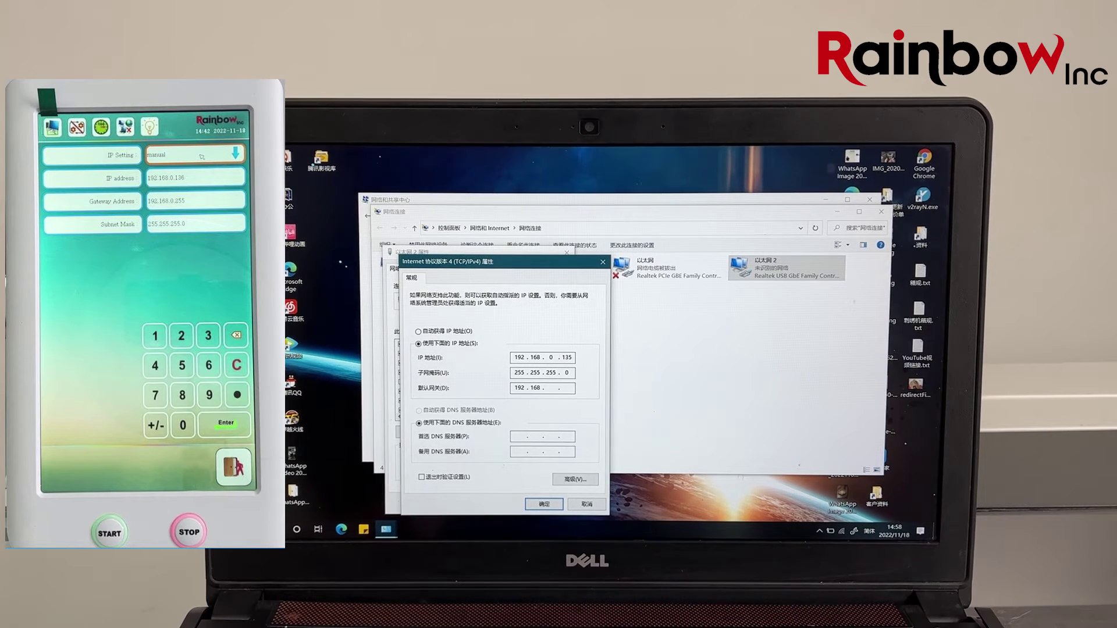
text(0 .)
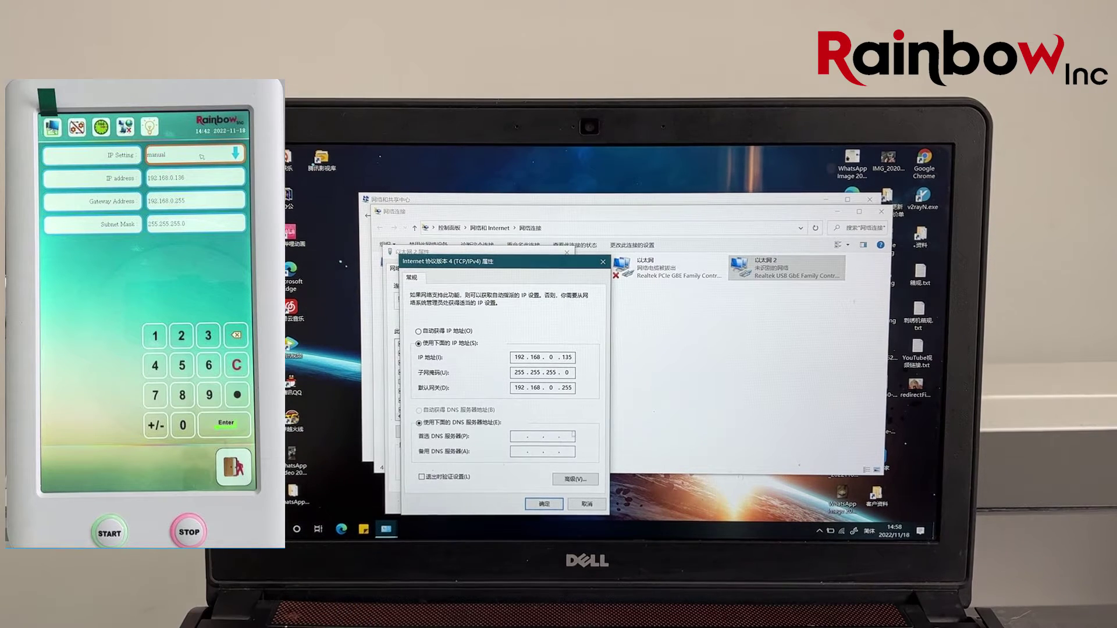
Step: Apply the new IPv4 settings, close the adapter properties, and open the Run dialog
click(543, 505)
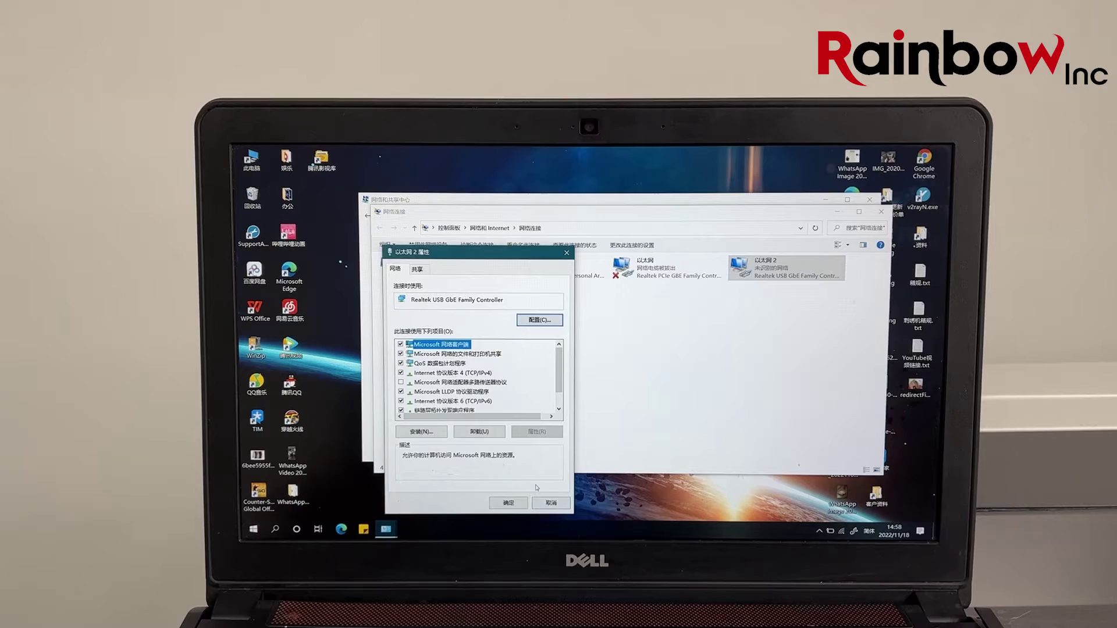
click(510, 503)
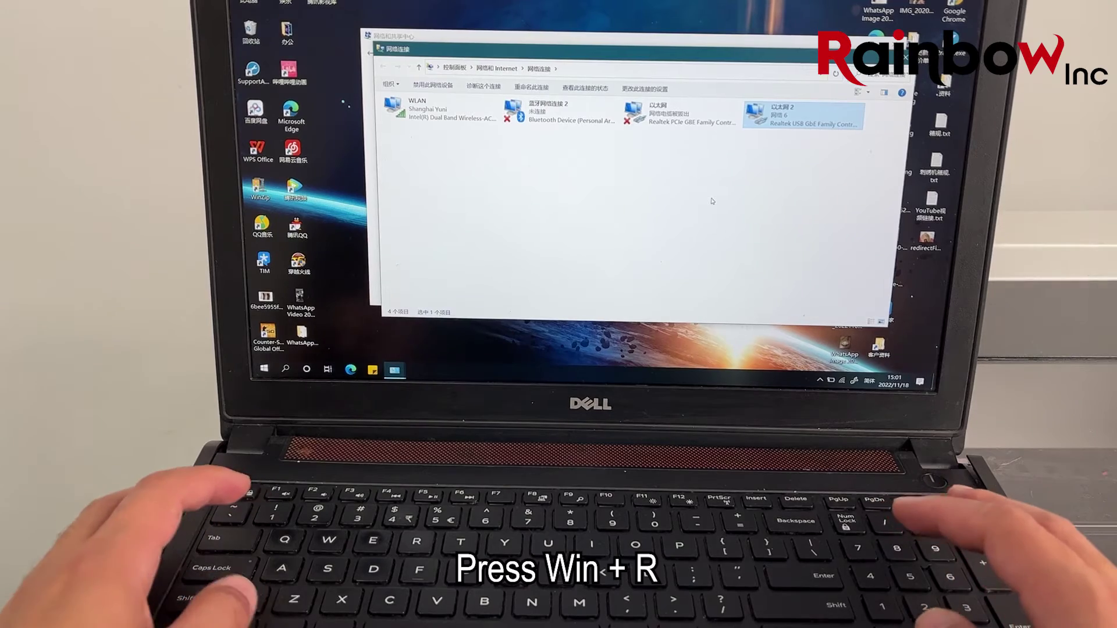
key(super+r)
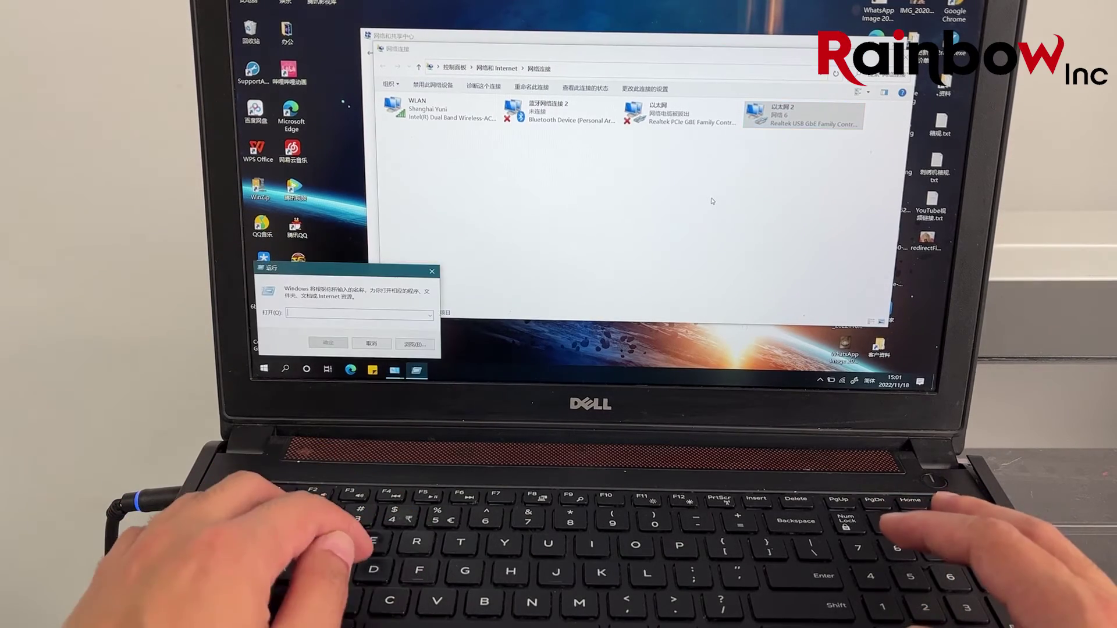
text(p)
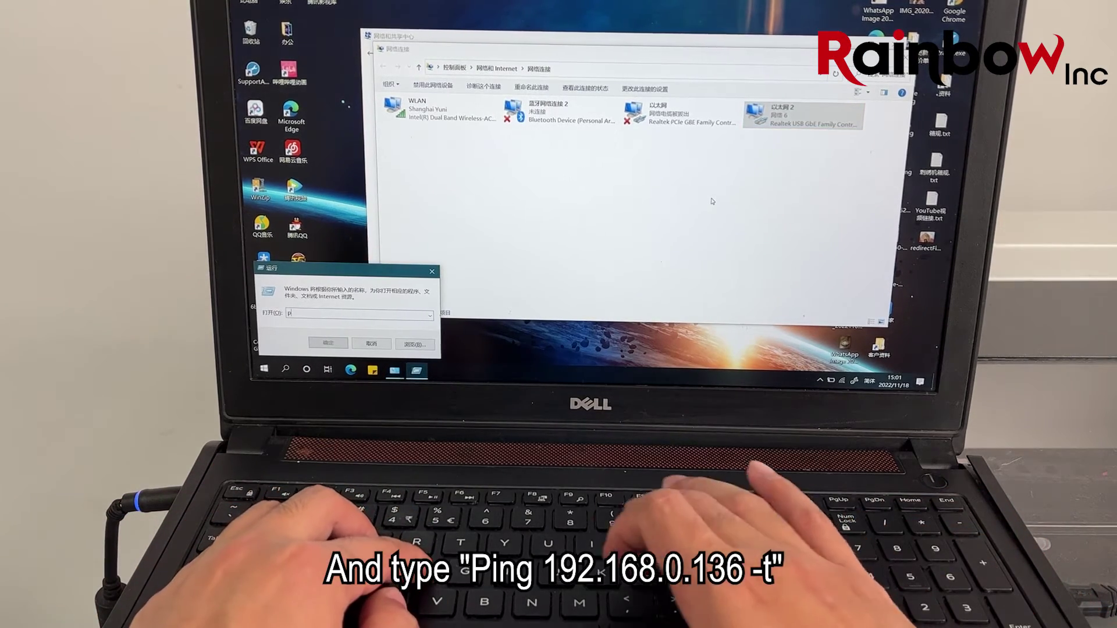
text(ing)
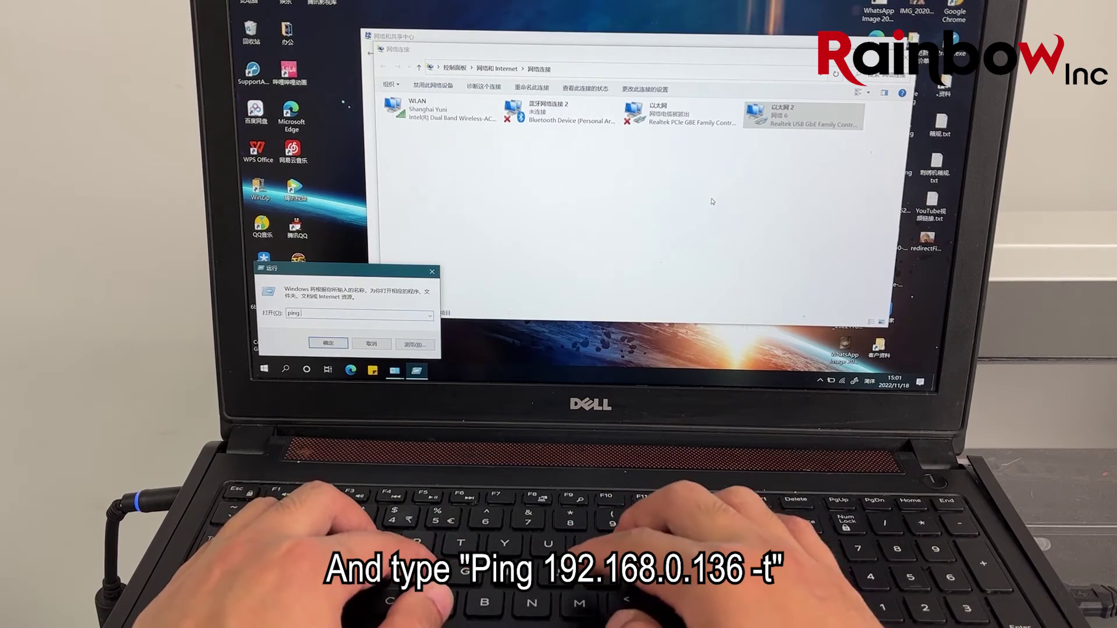
text( 1)
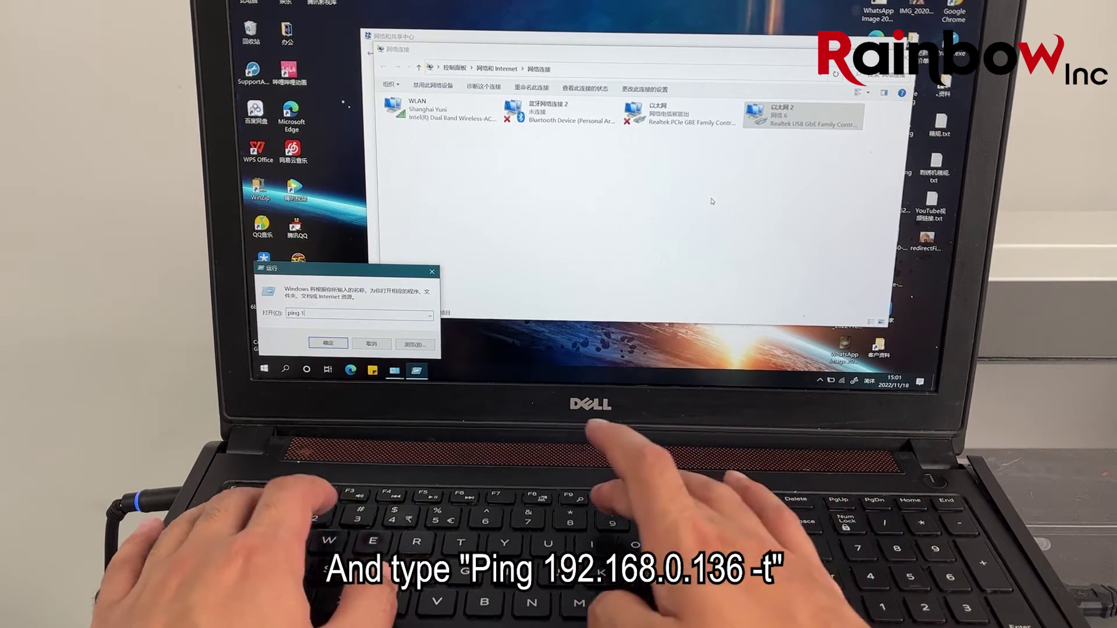
text(92)
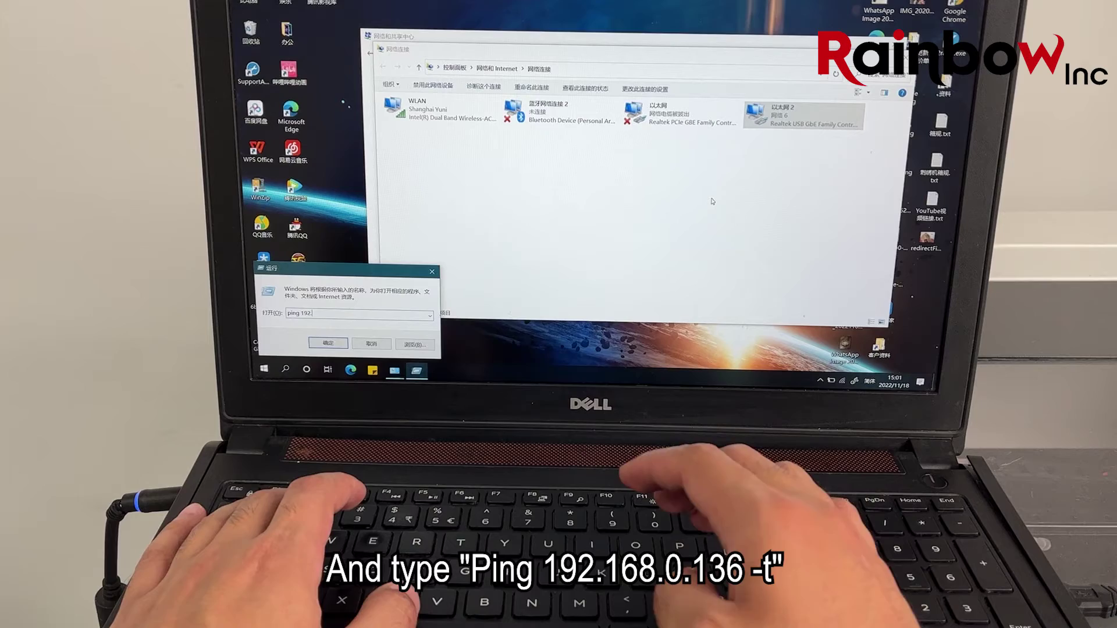
text(.168)
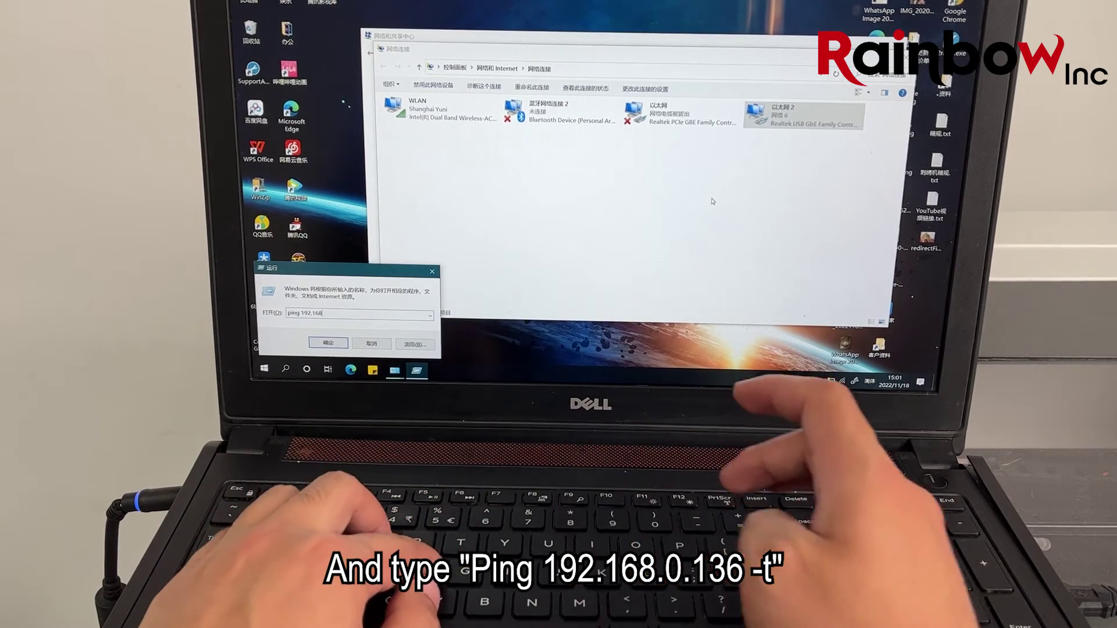
text(.)
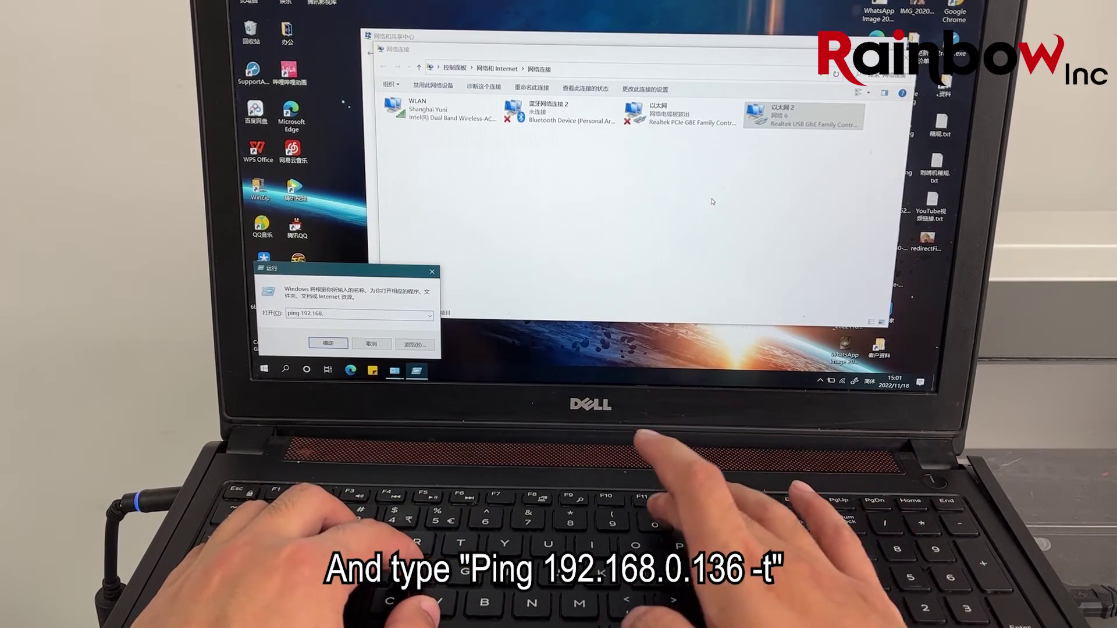
text(0.)
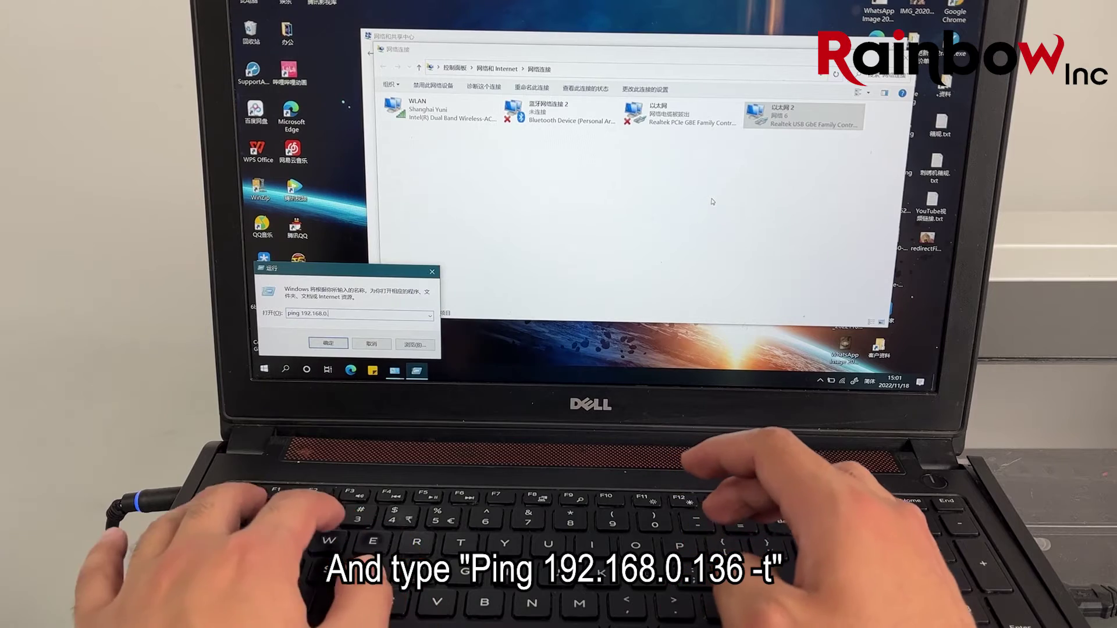
text(136)
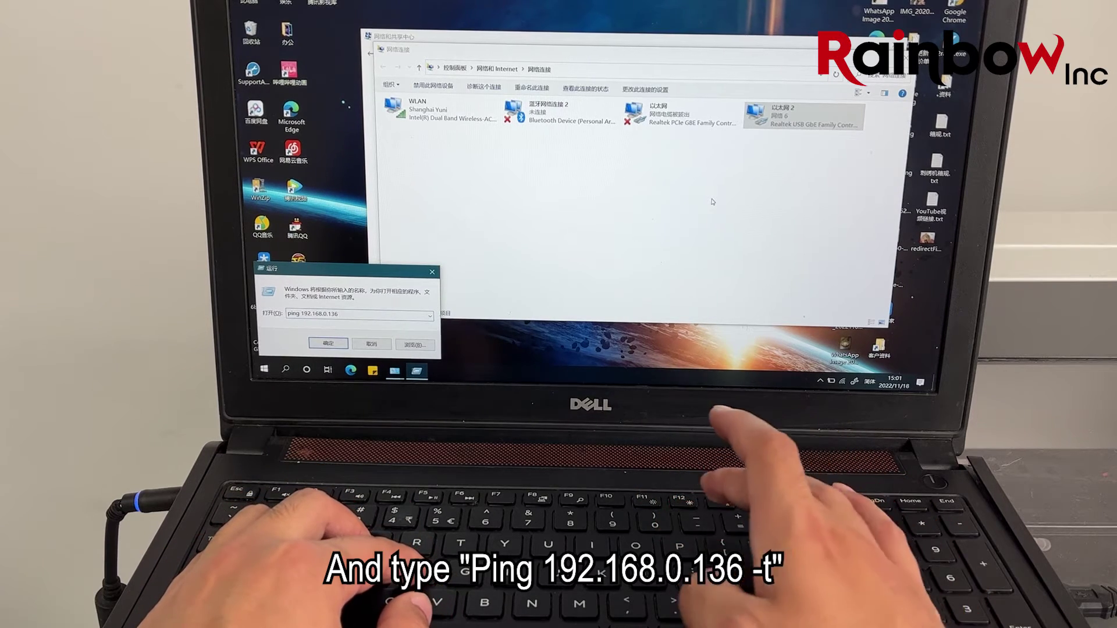
text( -t)
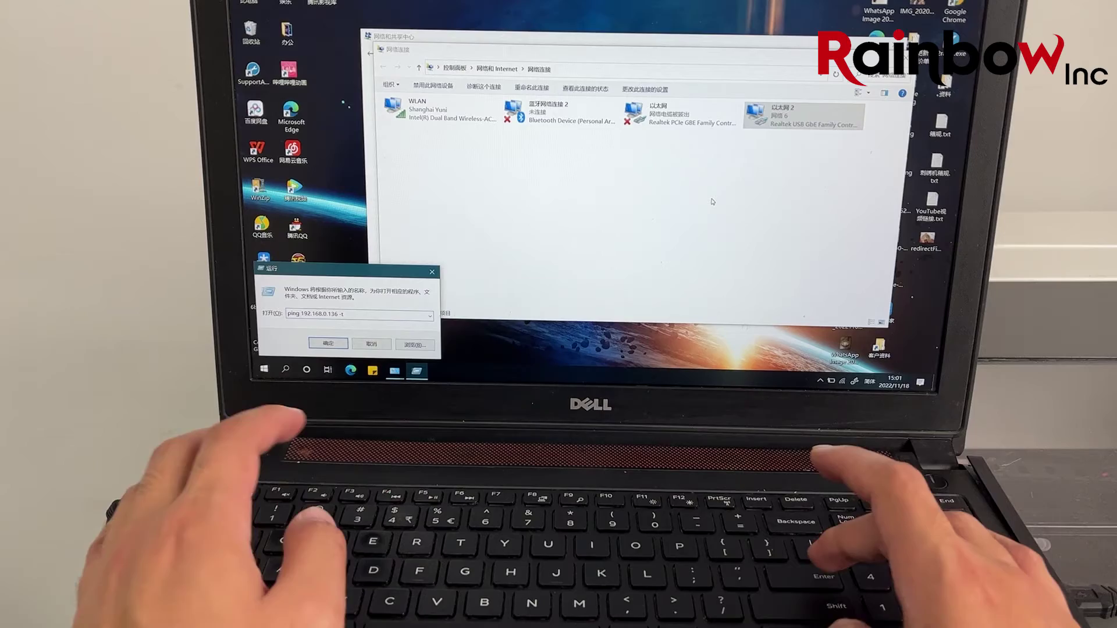
Step: Run 'ping 192.168.0.136 -t' and confirm steady replies from the machine
key(Return)
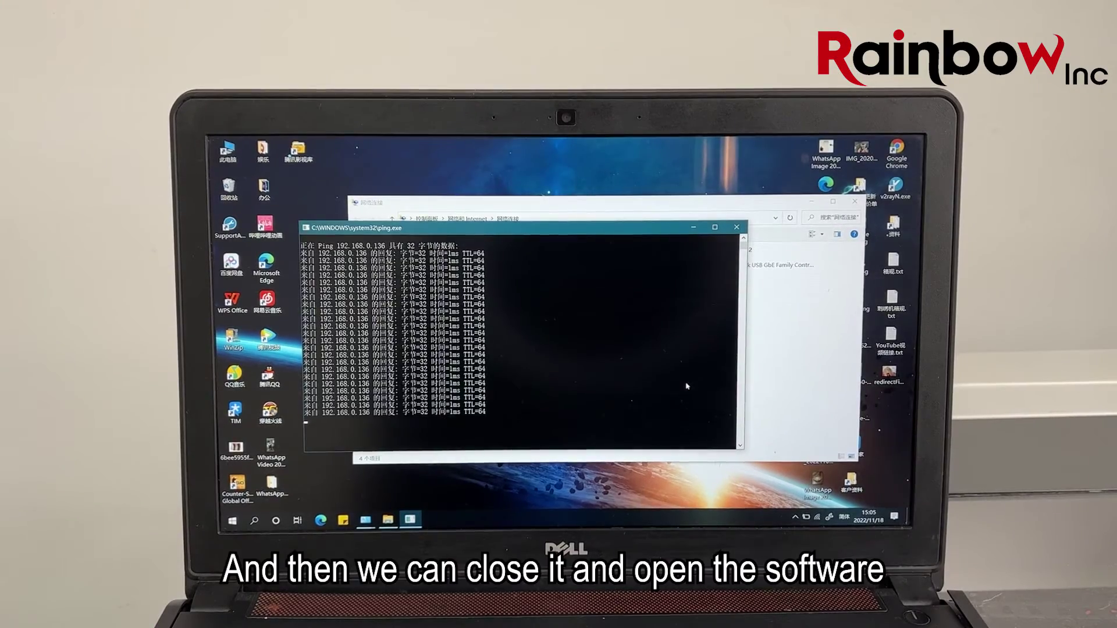
Step: Close the ping and network windows, then launch RnEmbNet.exe from the desktop embroidery folder
click(737, 228)
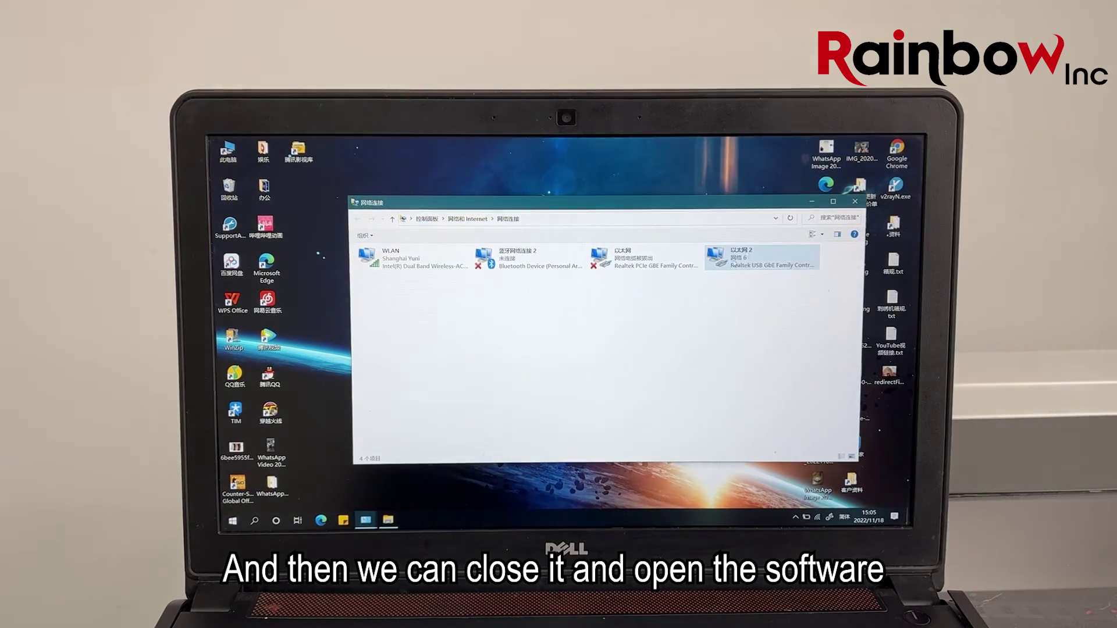
click(855, 202)
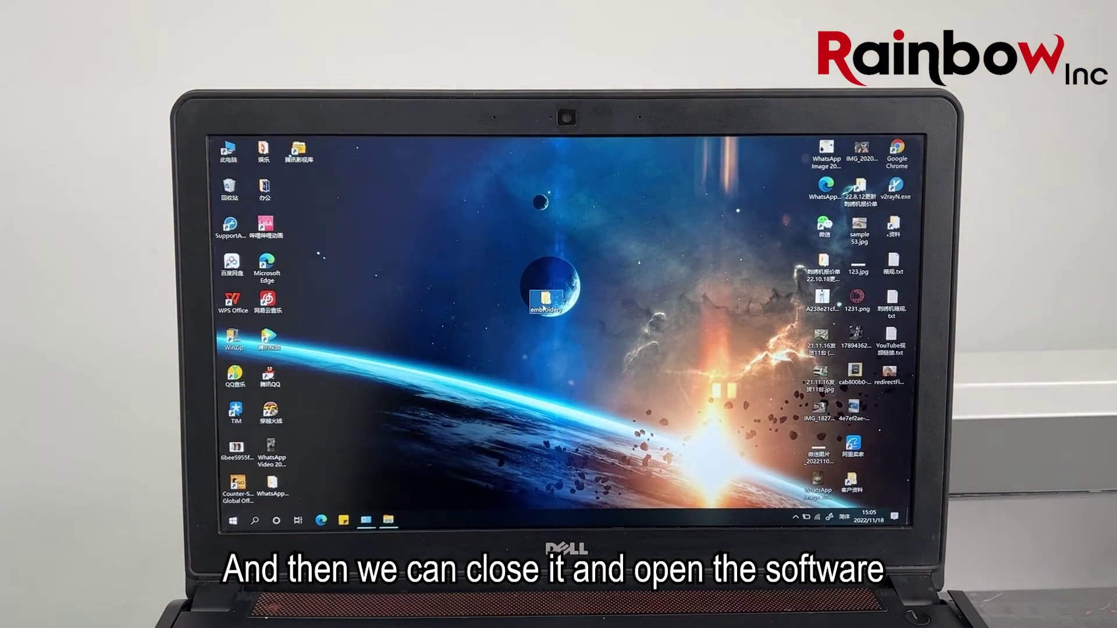
double_click(546, 302)
double_click(358, 225)
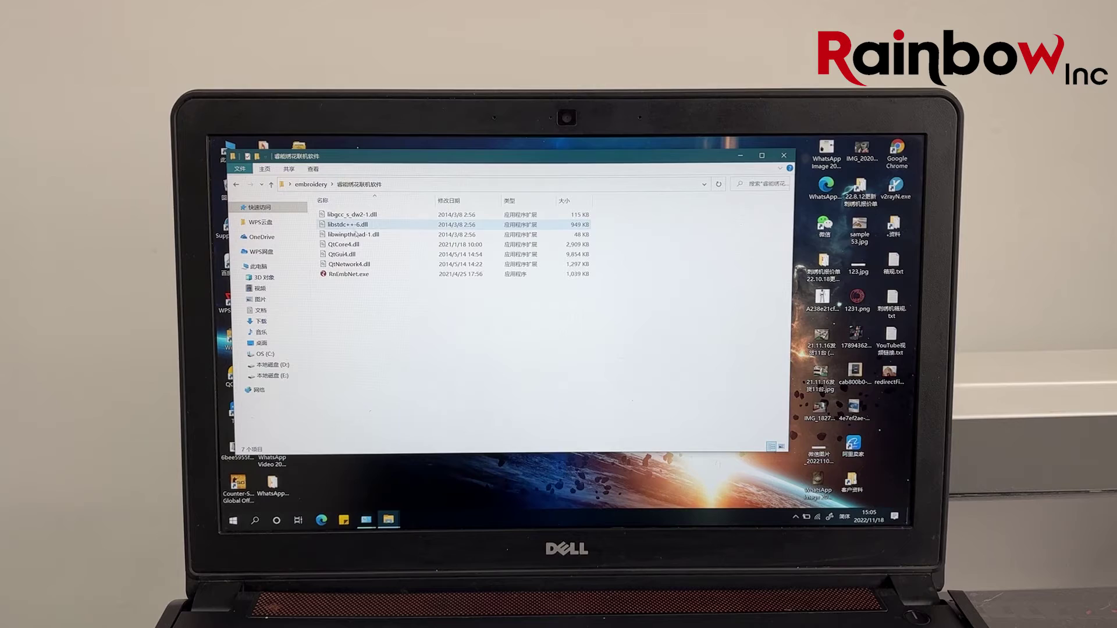
double_click(348, 274)
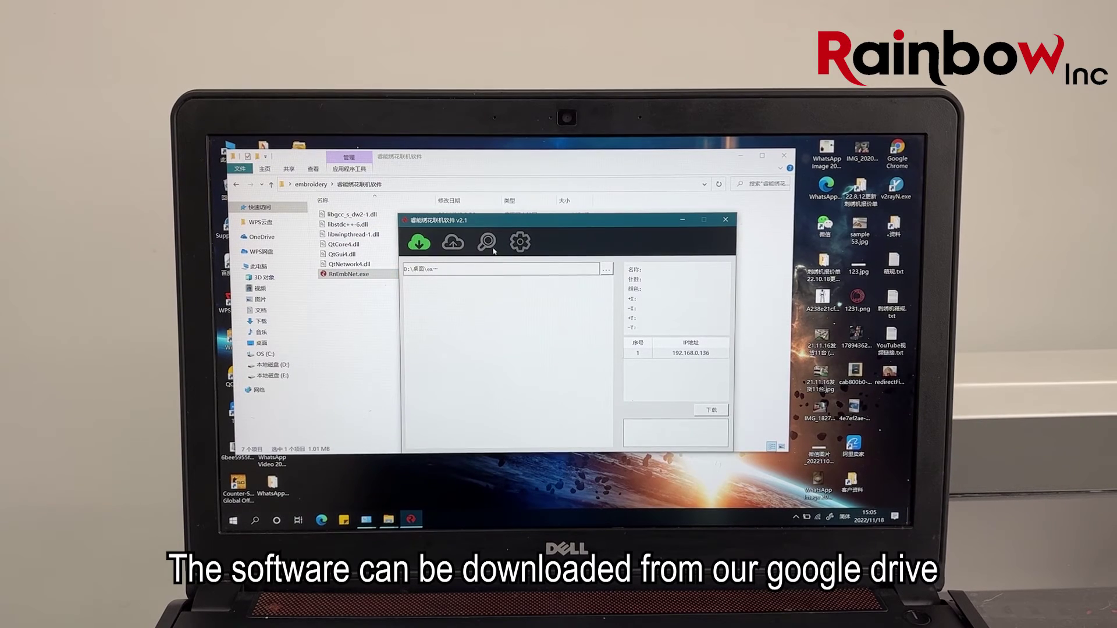
Step: Set RnEmbNet's interface language to English and go back to the download page
click(520, 243)
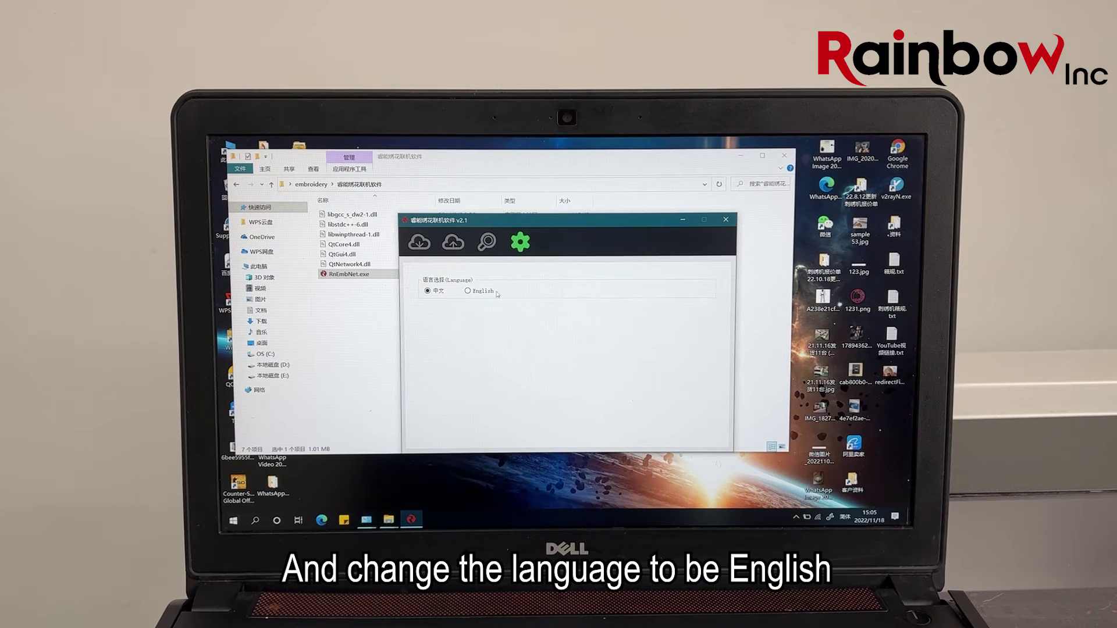
click(468, 291)
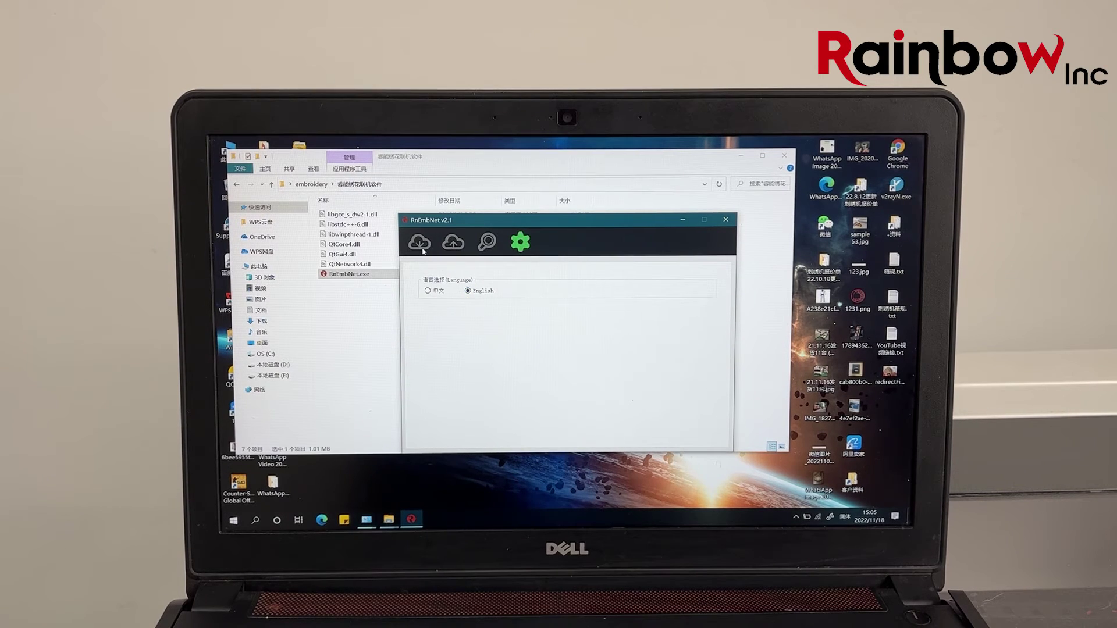
click(420, 243)
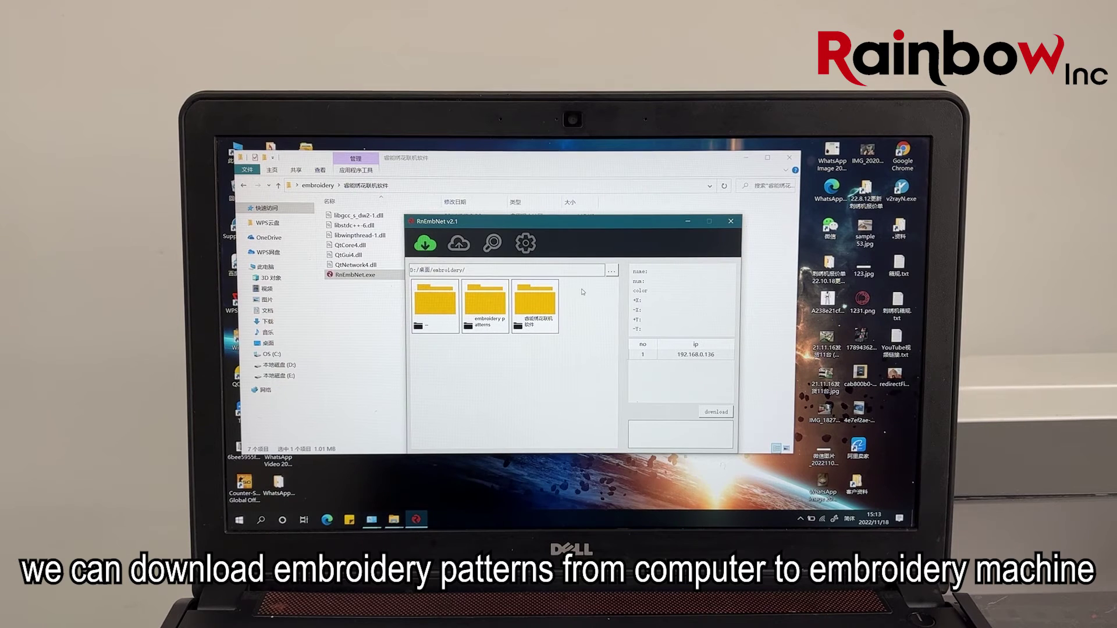
Step: Choose the embroidery patterns folder as the pattern source
click(613, 272)
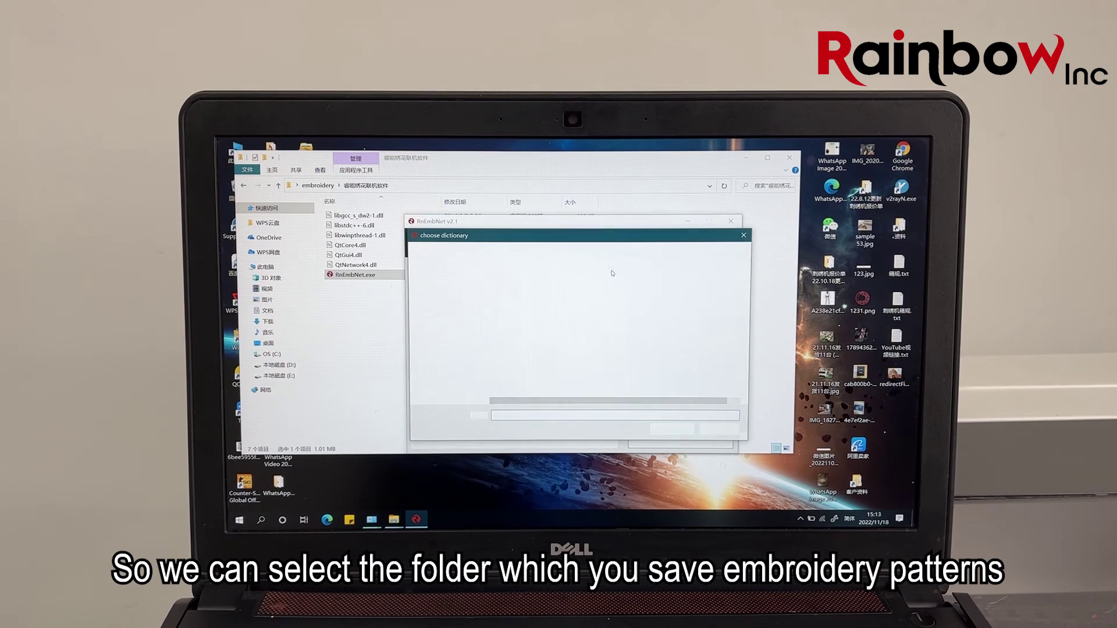
click(548, 296)
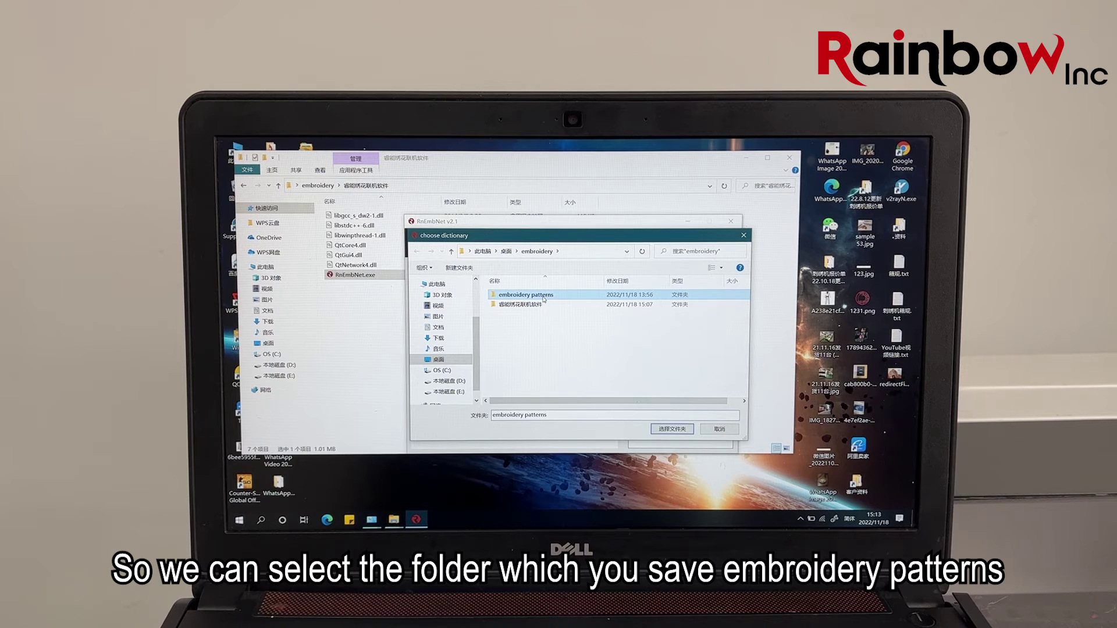
click(672, 429)
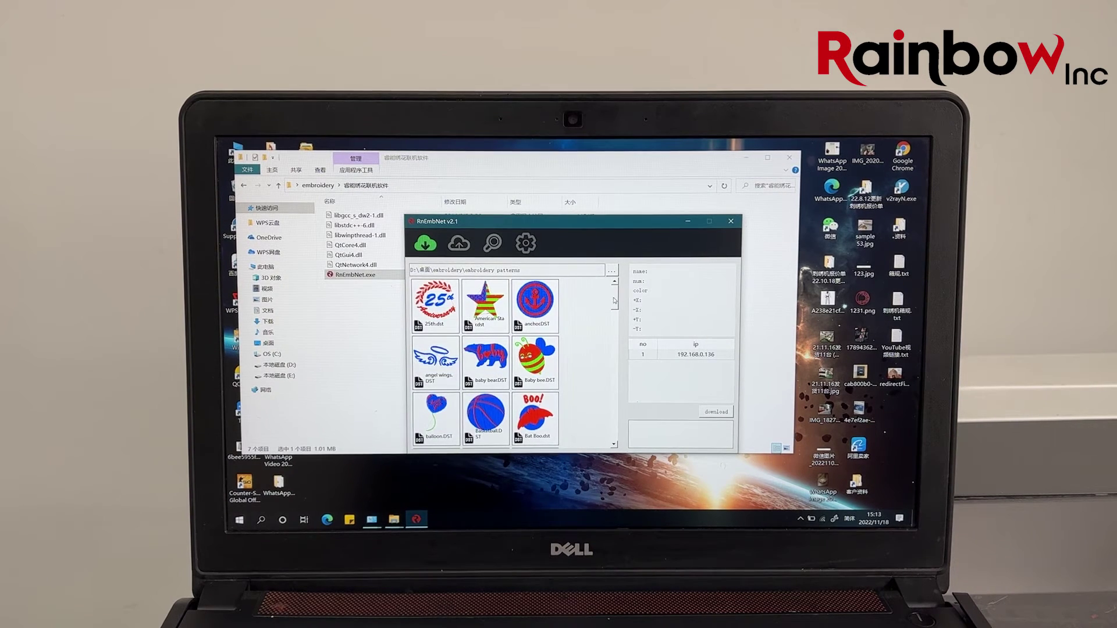
drag(616, 302, 617, 398)
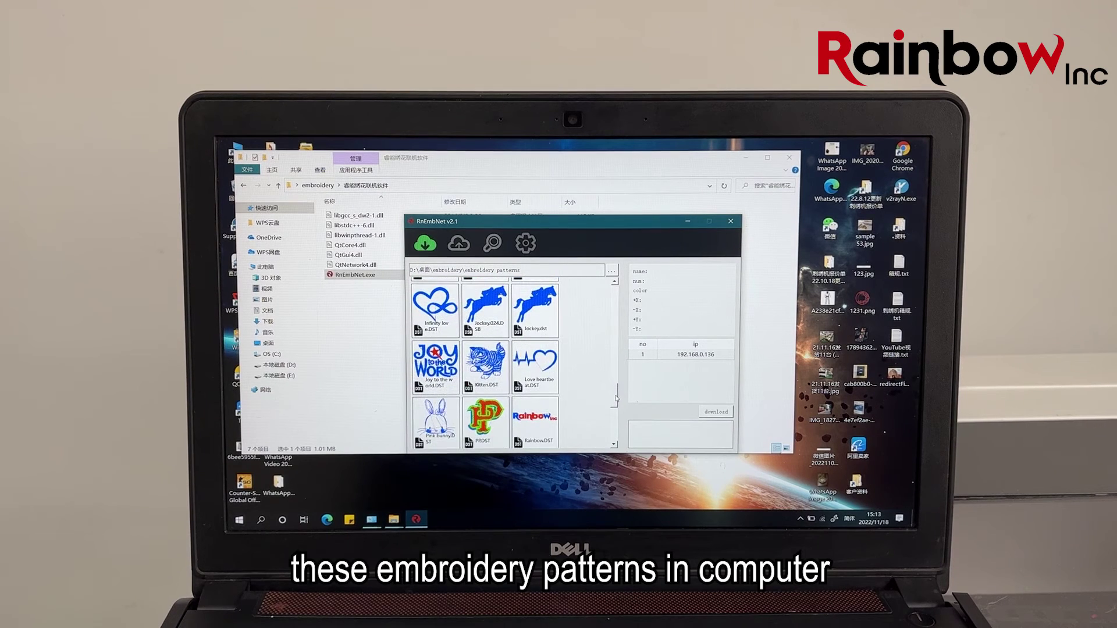
Step: Select Joy to the world and machine 192.168.0.136, then download it
click(435, 365)
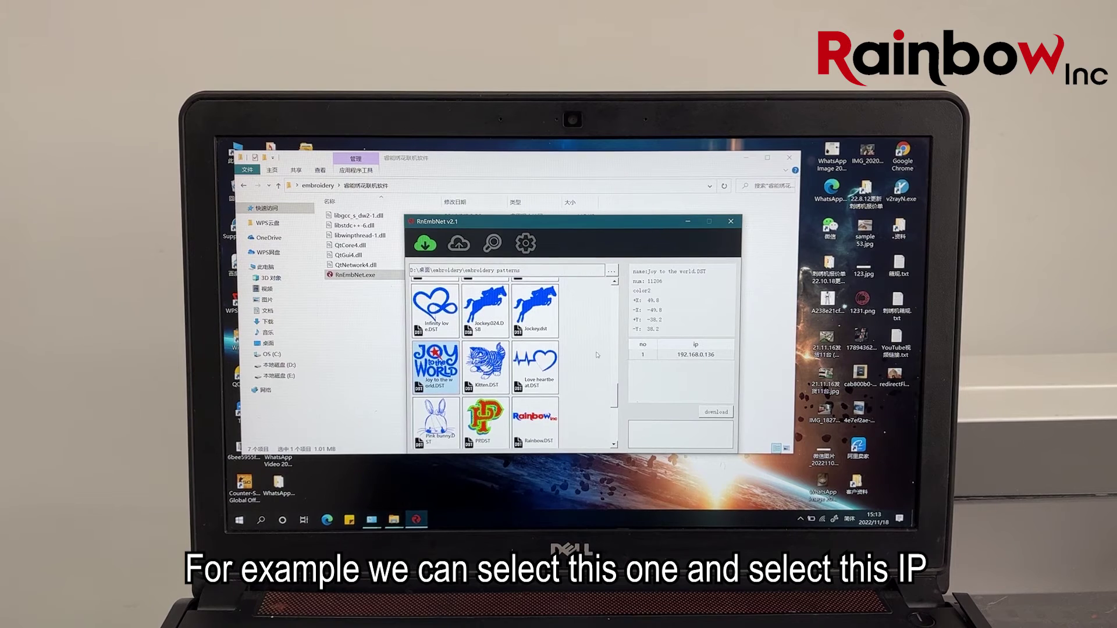
click(698, 356)
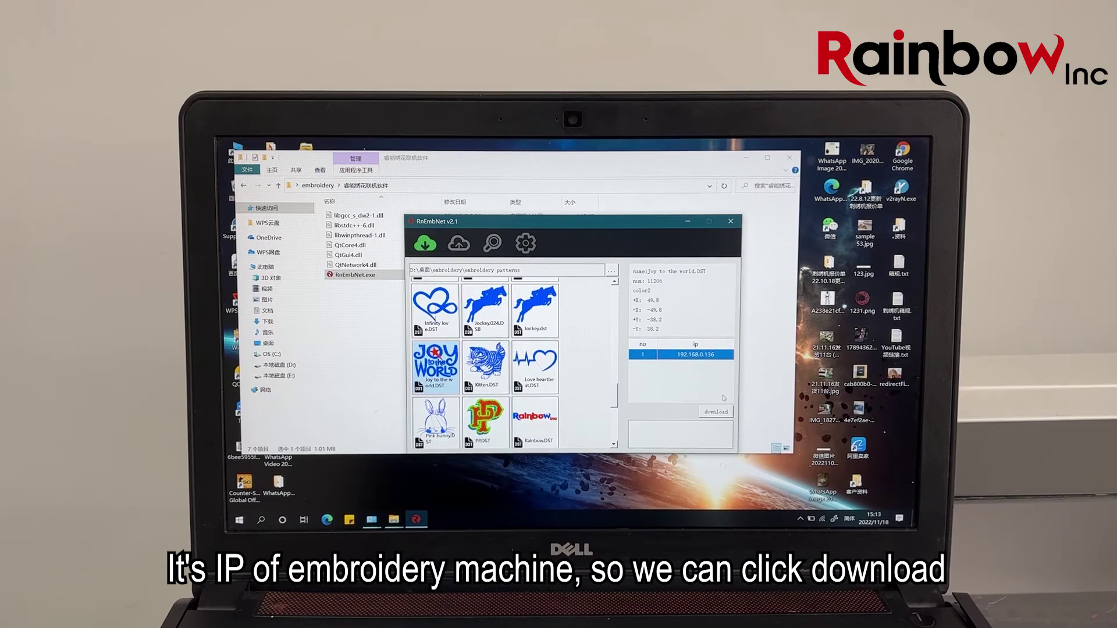
click(718, 412)
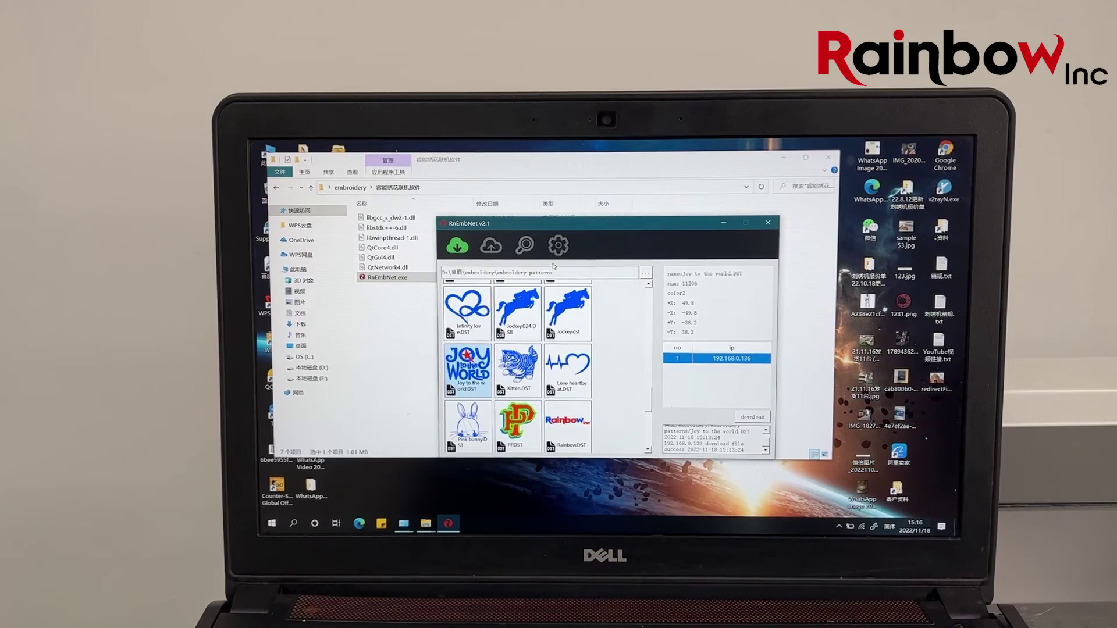
Step: Switch to the upload page and list the machine's stored patterns, selecting P-LETTER
click(490, 248)
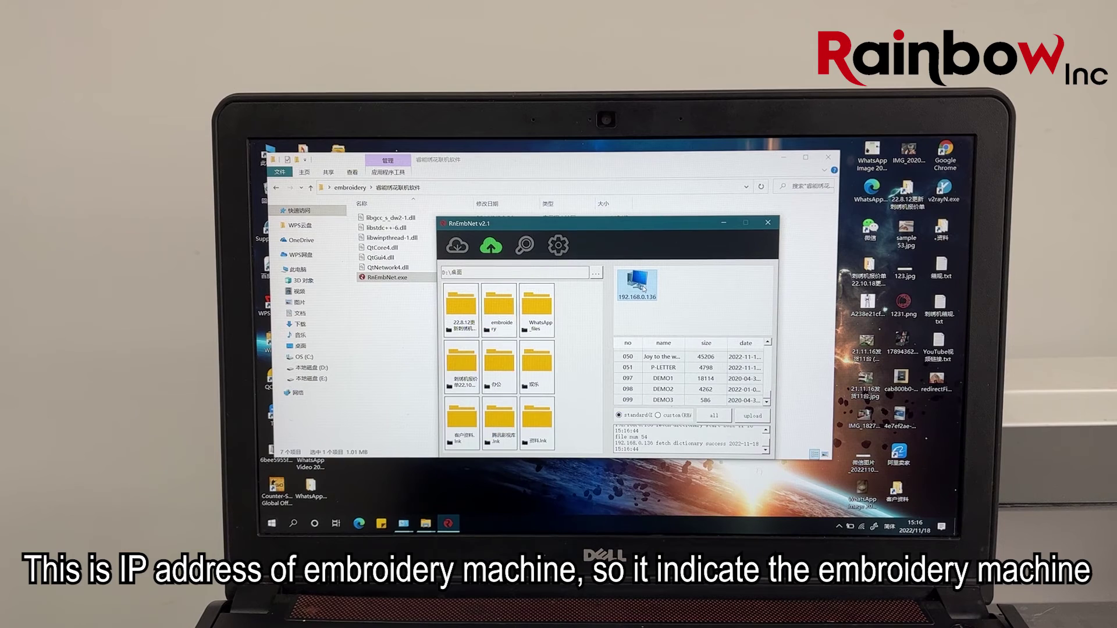
click(682, 370)
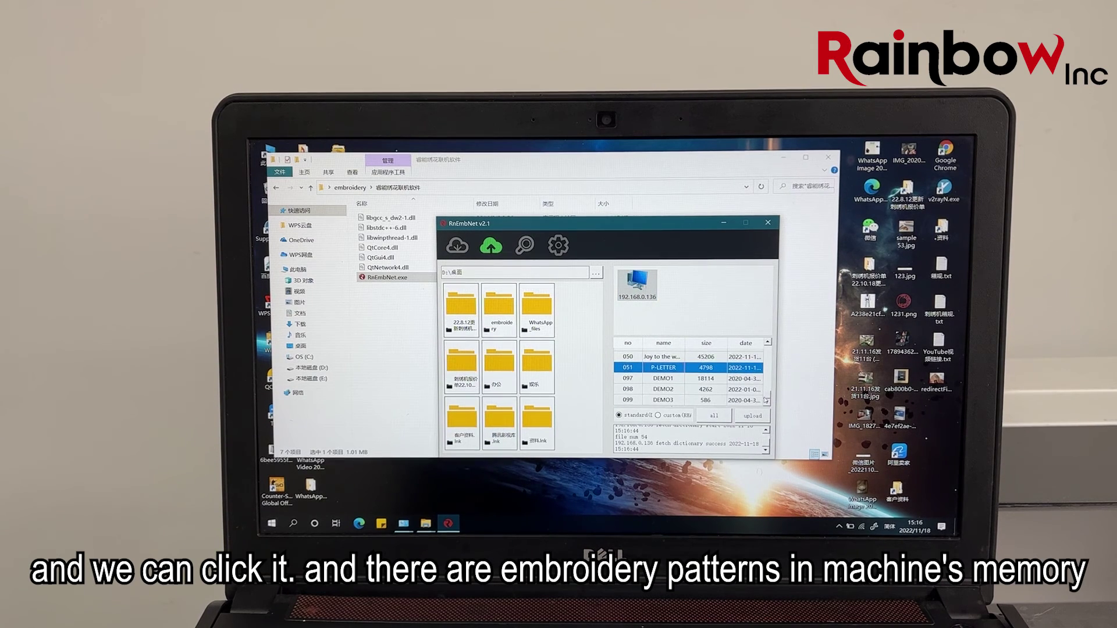
drag(767, 399, 770, 364)
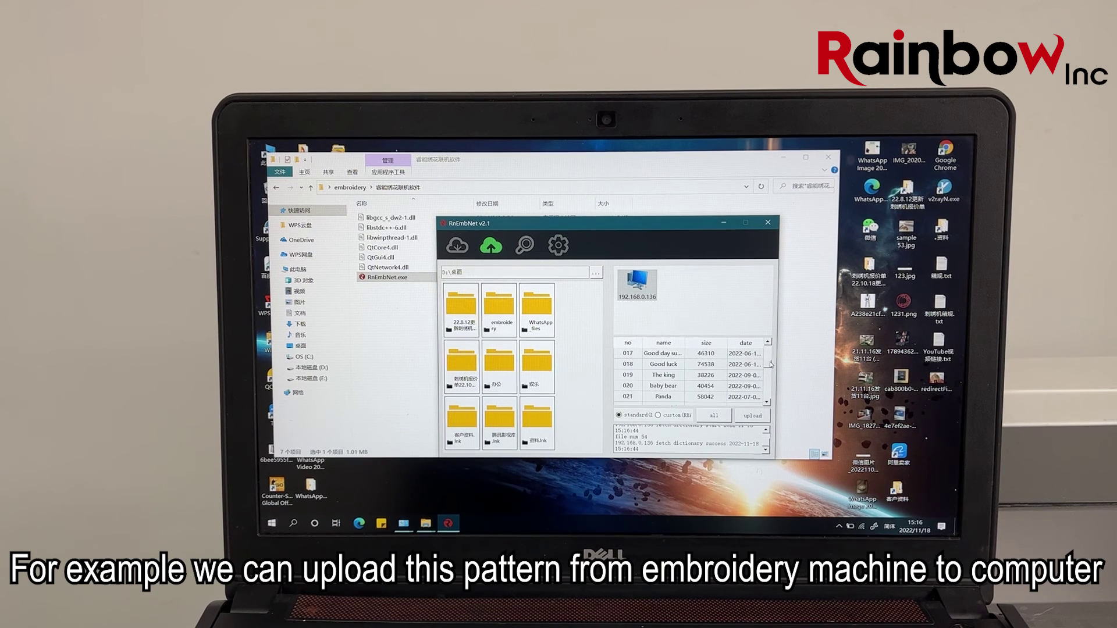
Step: Select pattern 019 The king and set 桌面 (Desktop) as the save folder
click(678, 376)
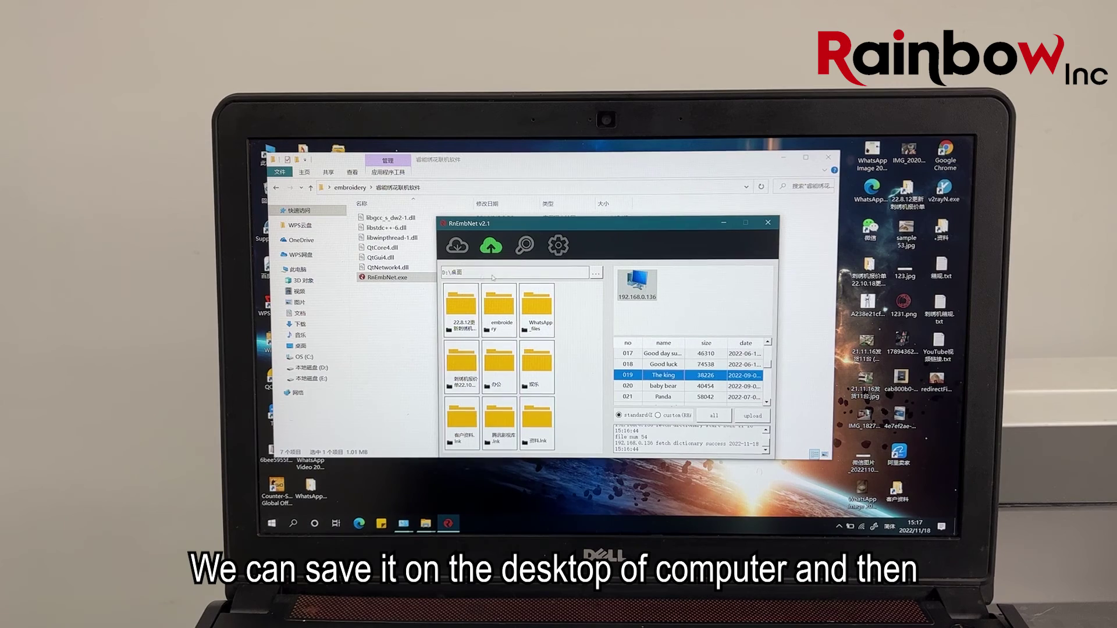
click(595, 273)
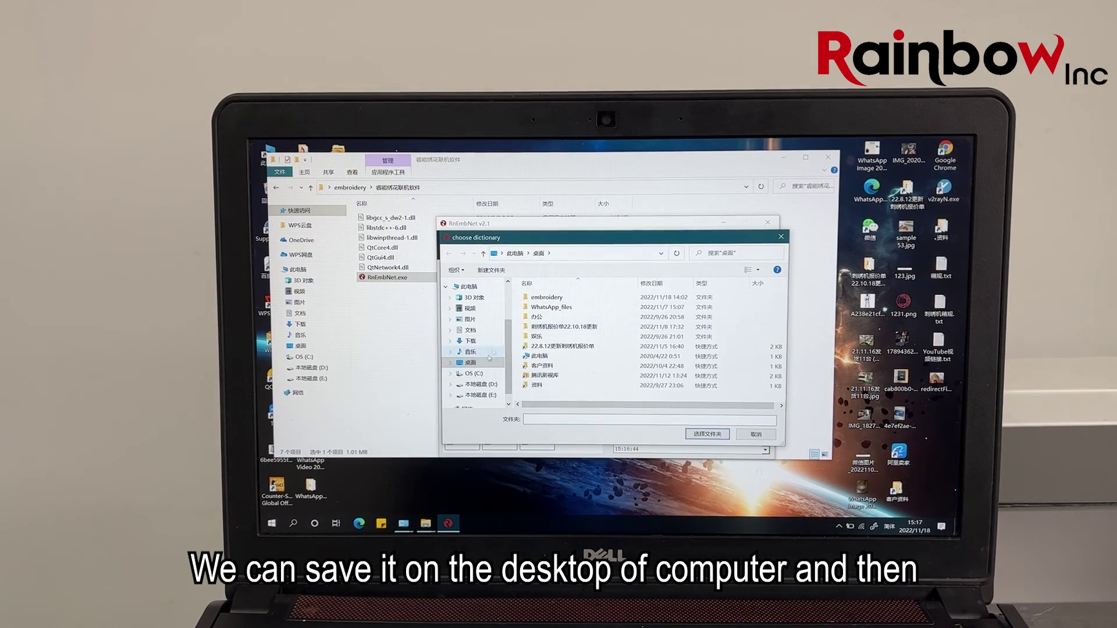
click(471, 362)
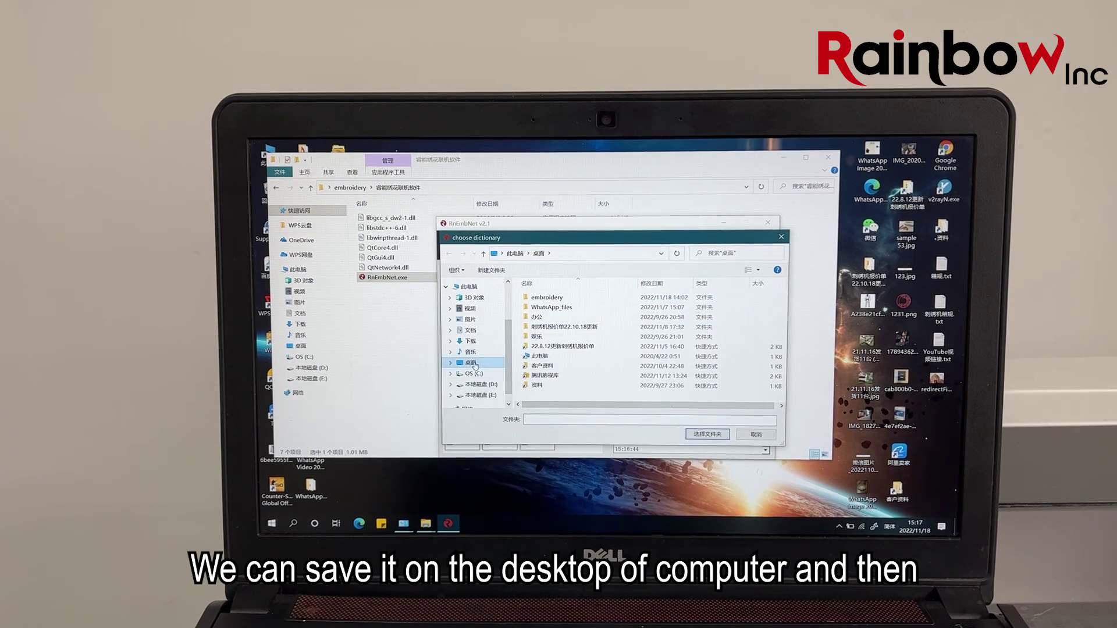
click(701, 435)
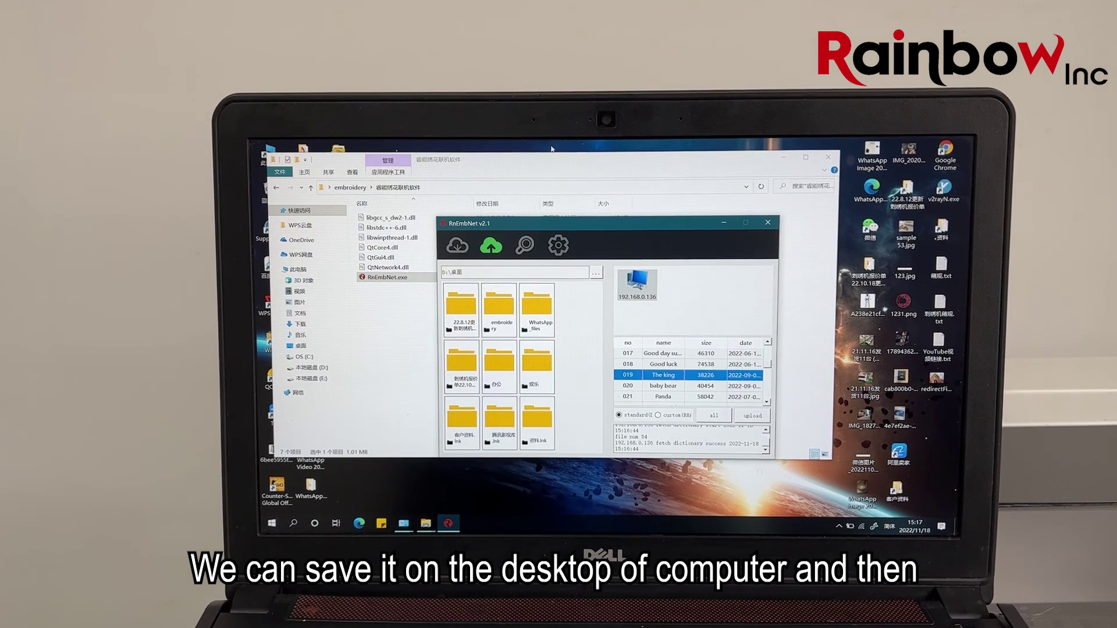
drag(551, 149, 656, 153)
drag(573, 163, 714, 158)
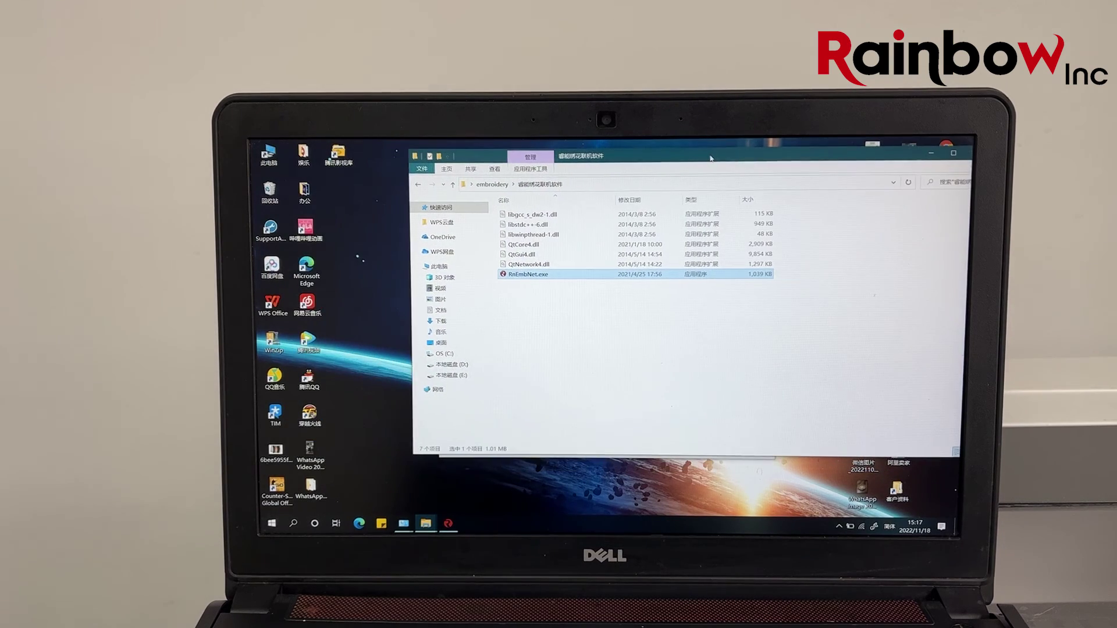
Step: Upload The king to the desktop and check the new The king.019.DSB file
click(449, 524)
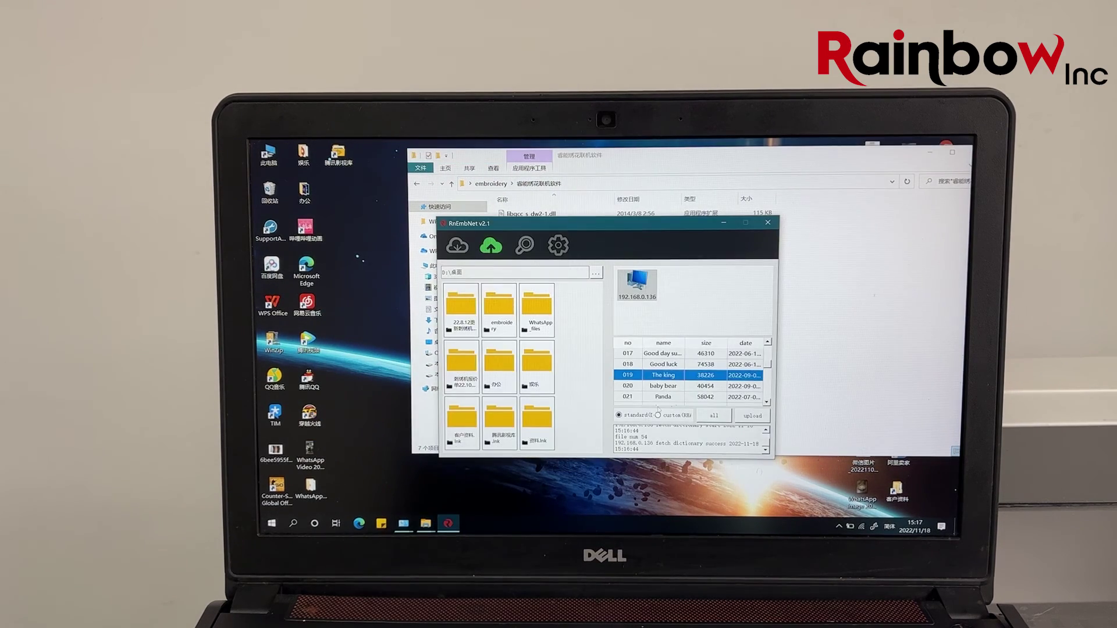
click(753, 416)
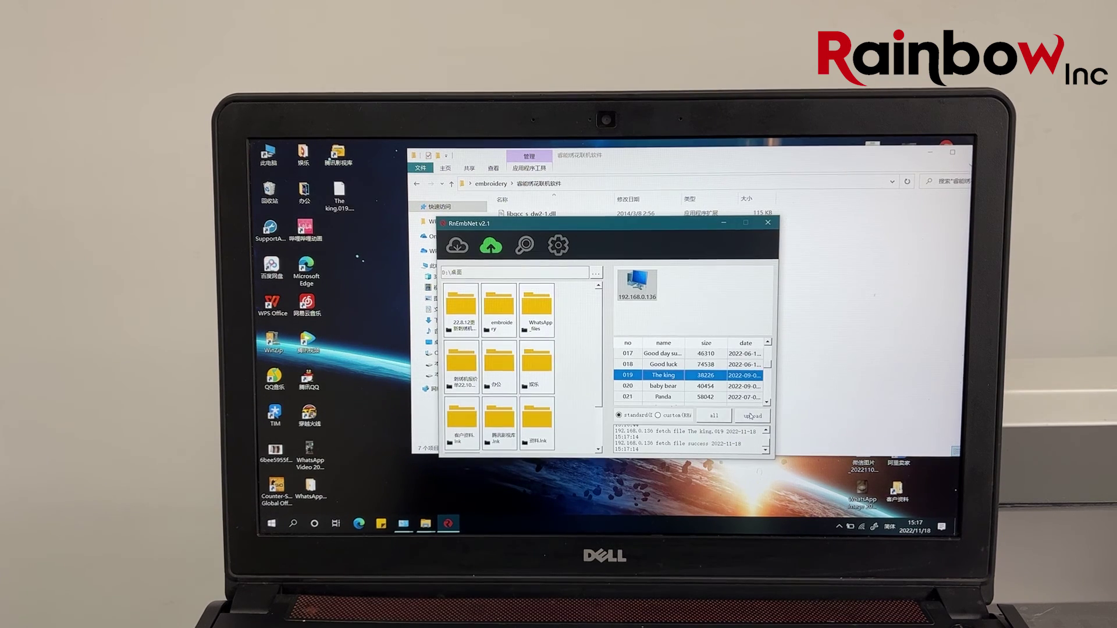
click(340, 199)
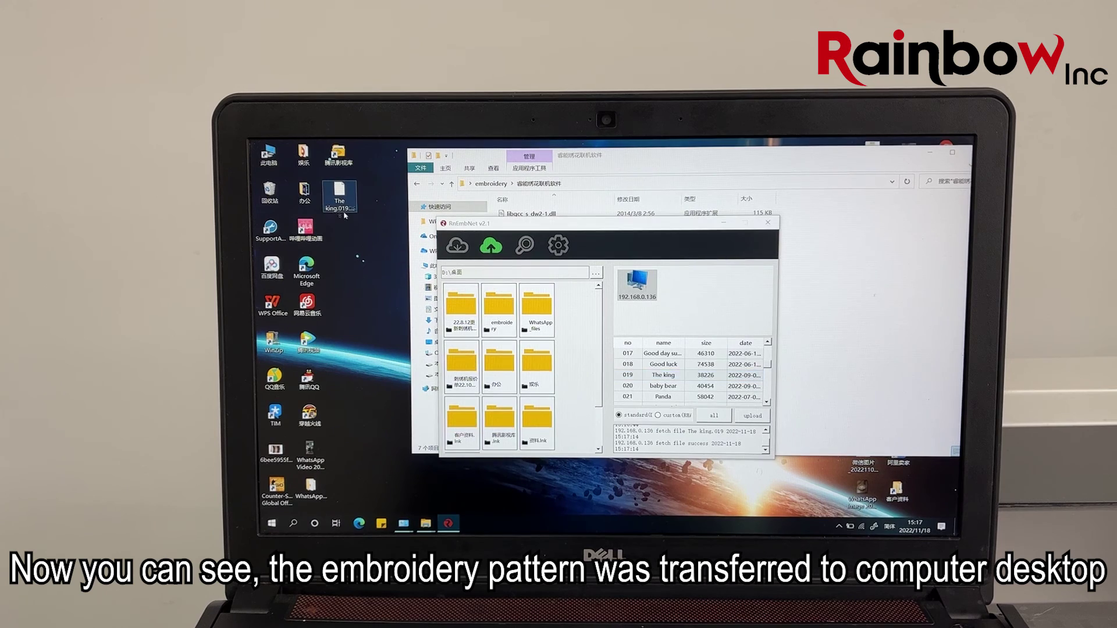